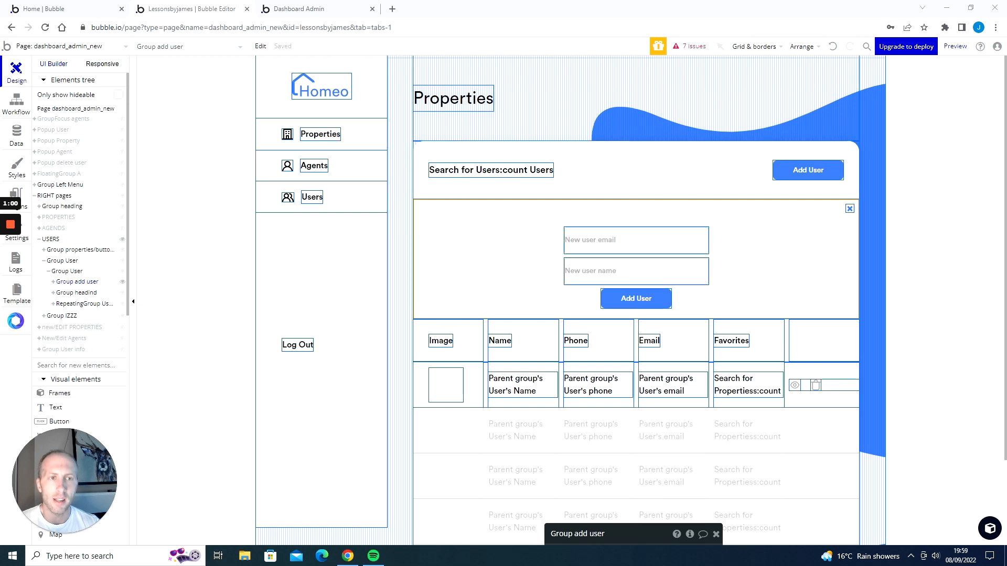
Preview the dashboard's Users page and open the add-user form to check its current behaviour.
click(311, 9)
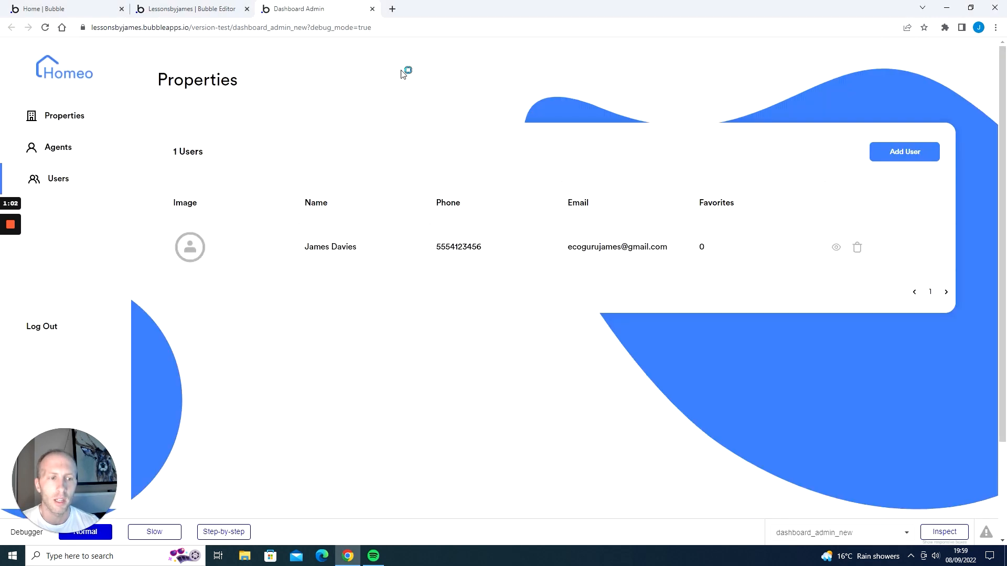
click(892, 158)
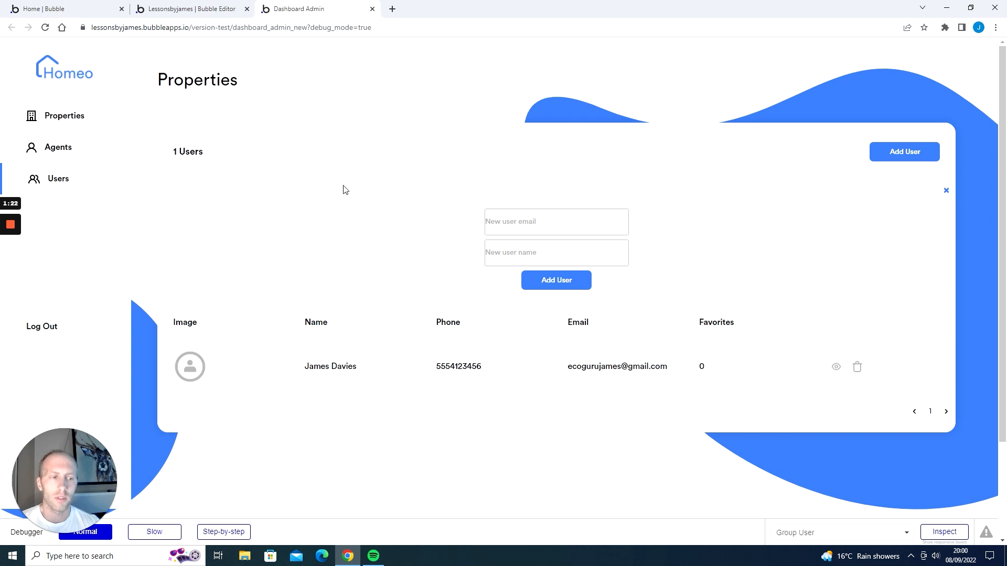
click(212, 9)
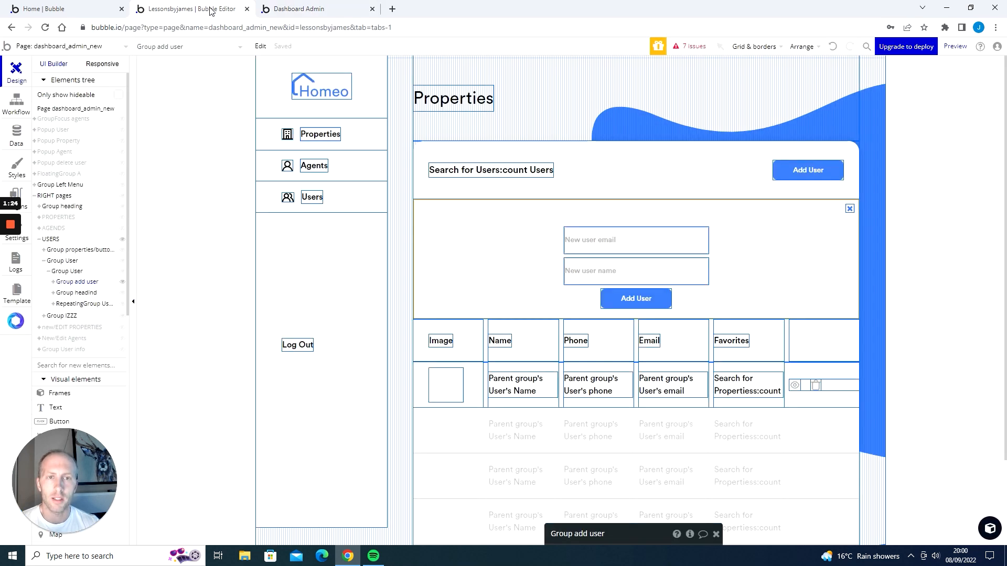
Start a workflow for the Add User button with a 'Create an account for someone else' action.
click(616, 297)
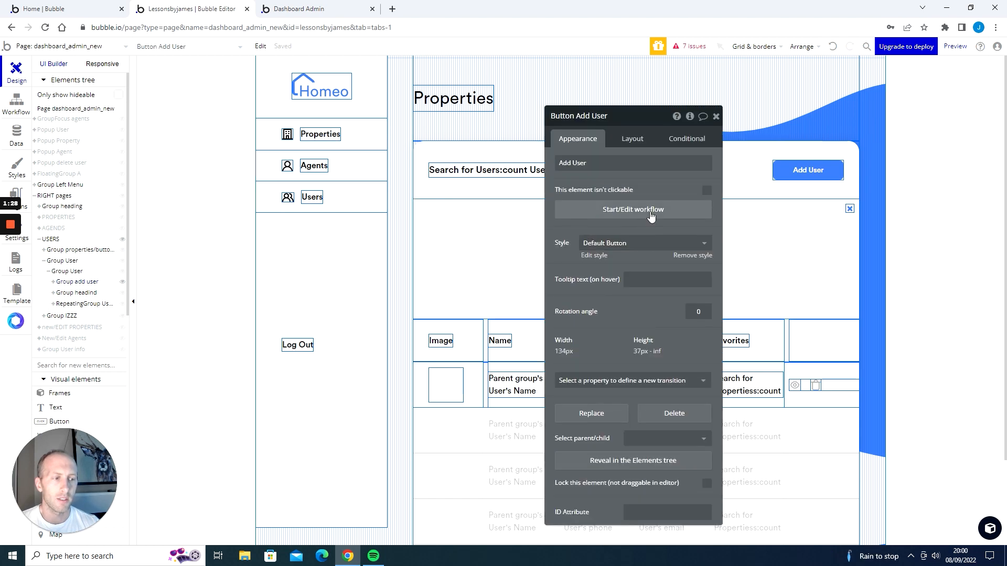
click(651, 210)
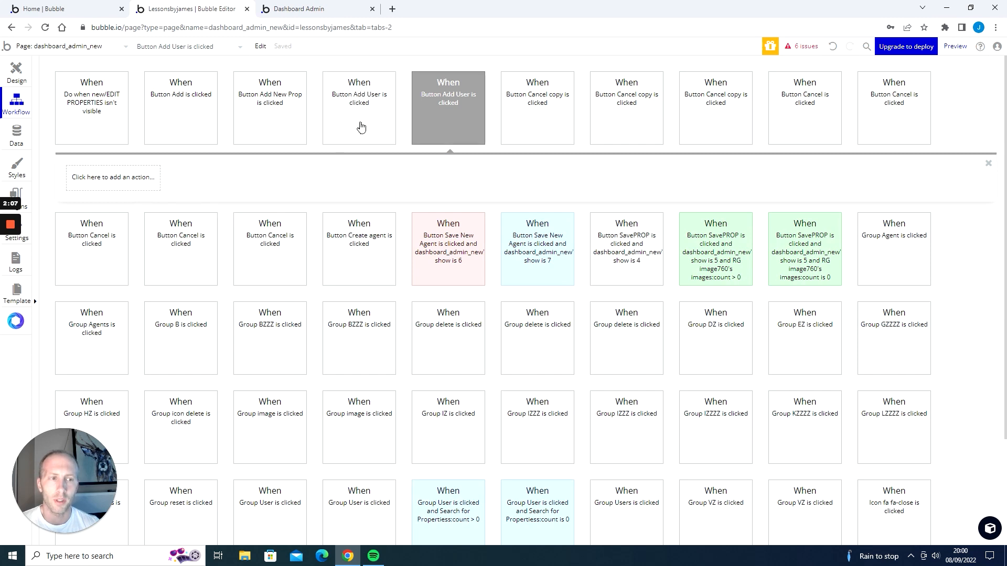
click(132, 186)
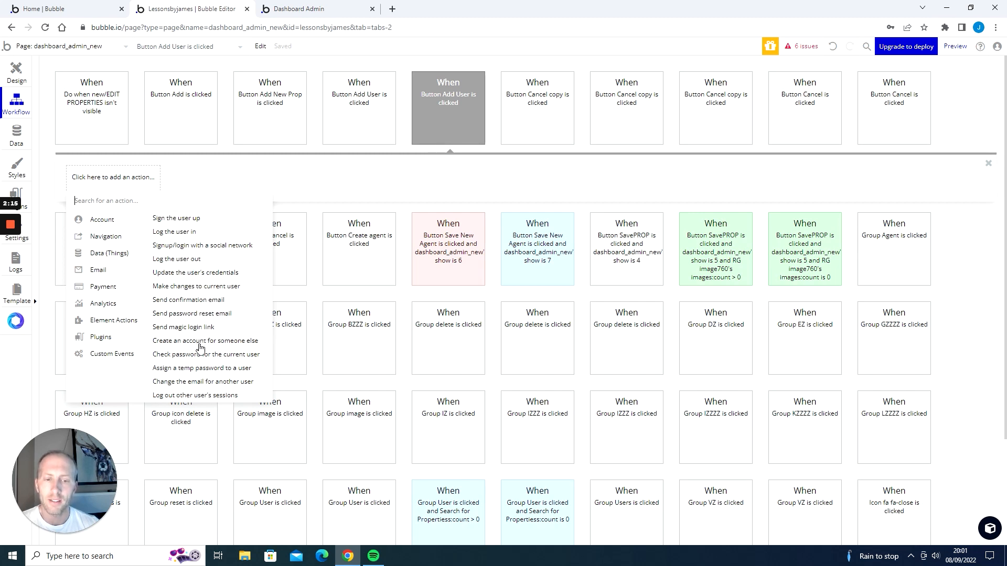
mouse_move(195, 345)
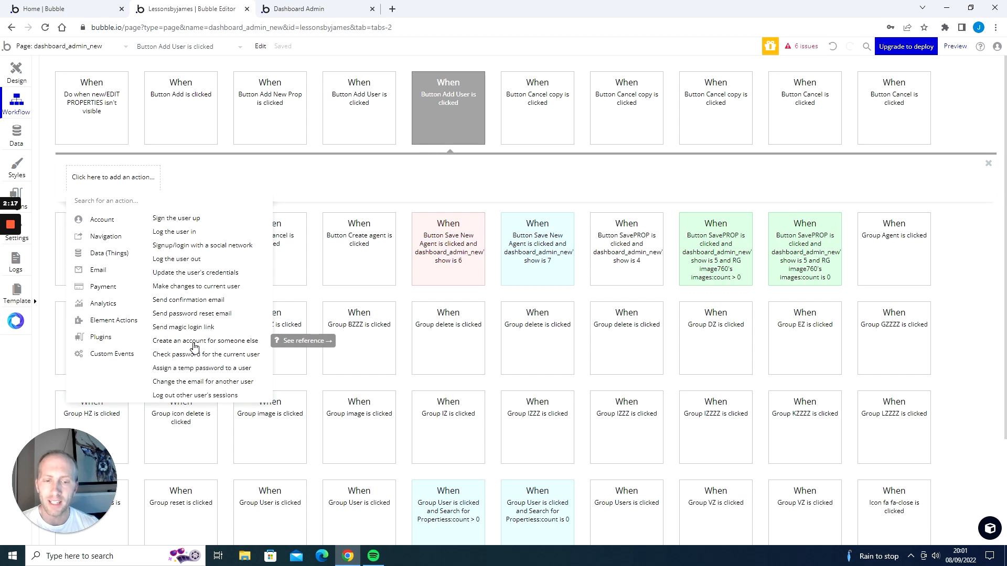
click(194, 341)
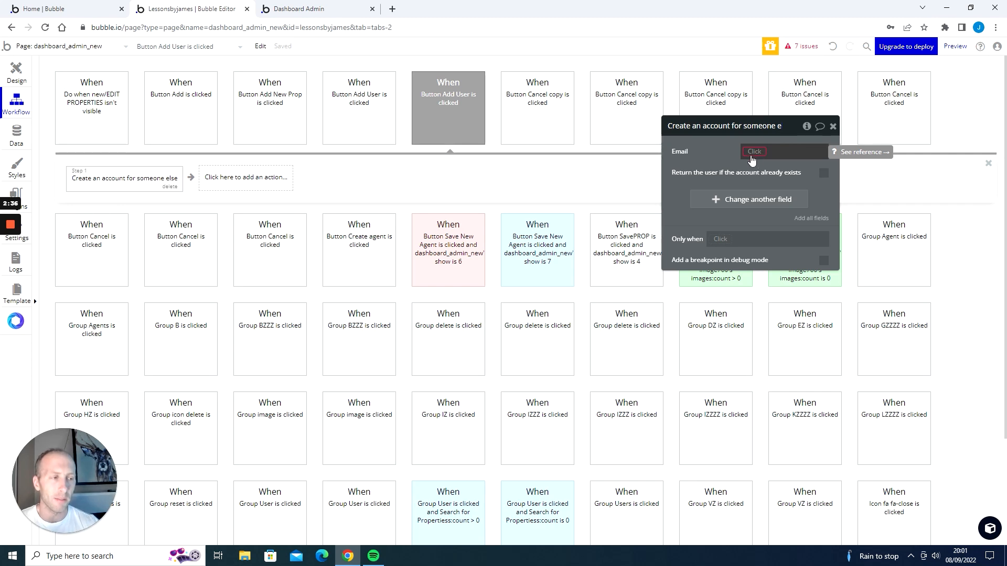
Set the account's email to the New user email input's value and enable returning the user if the account already exists.
click(755, 153)
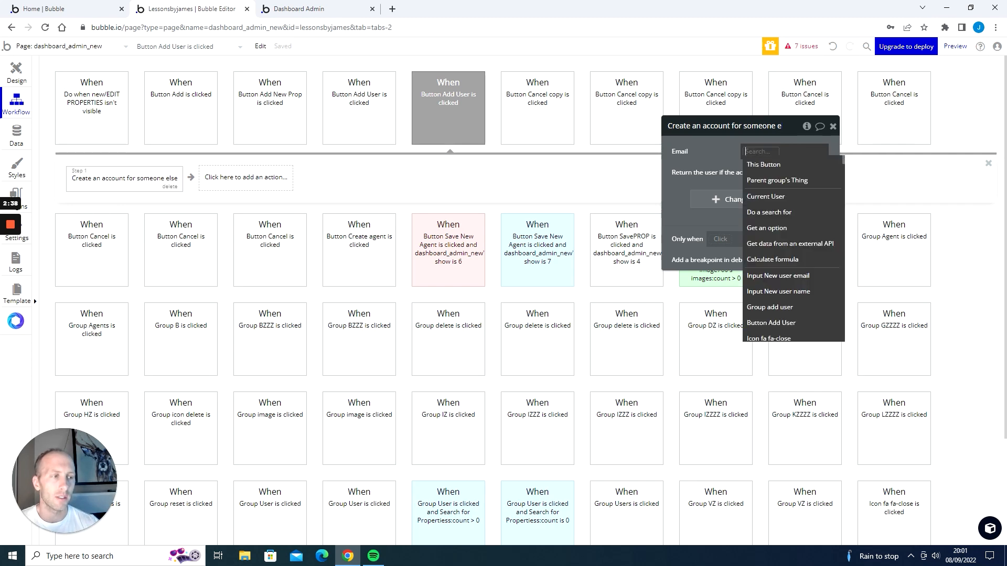
click(790, 278)
click(781, 188)
click(733, 169)
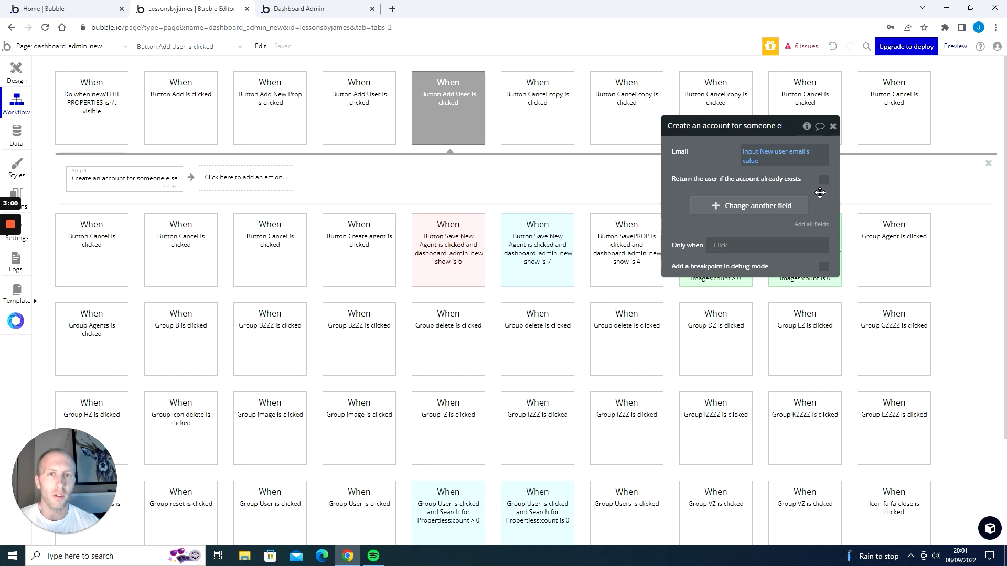
click(825, 180)
Add a Name field to the account action, set to the New user name input's value.
click(716, 207)
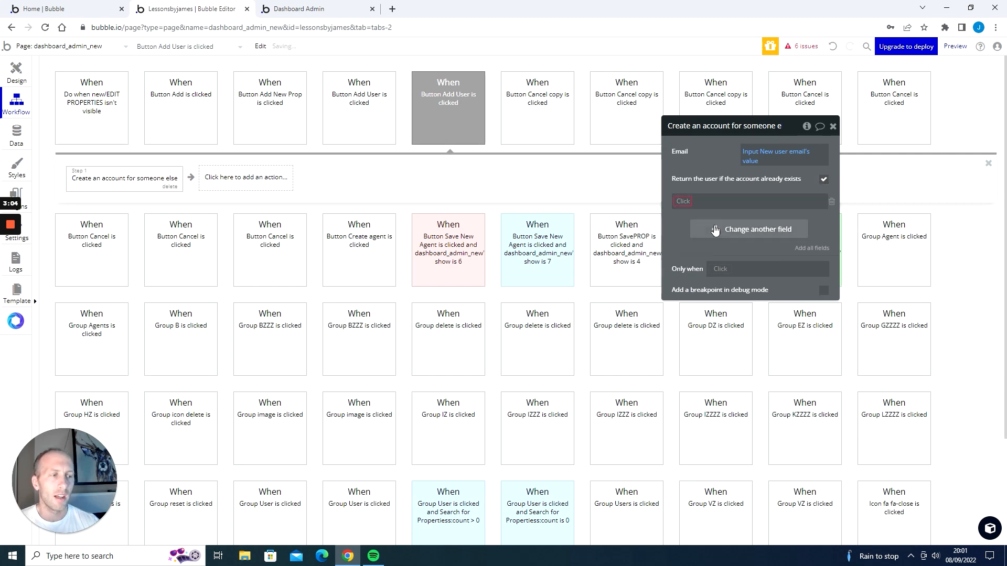
click(683, 201)
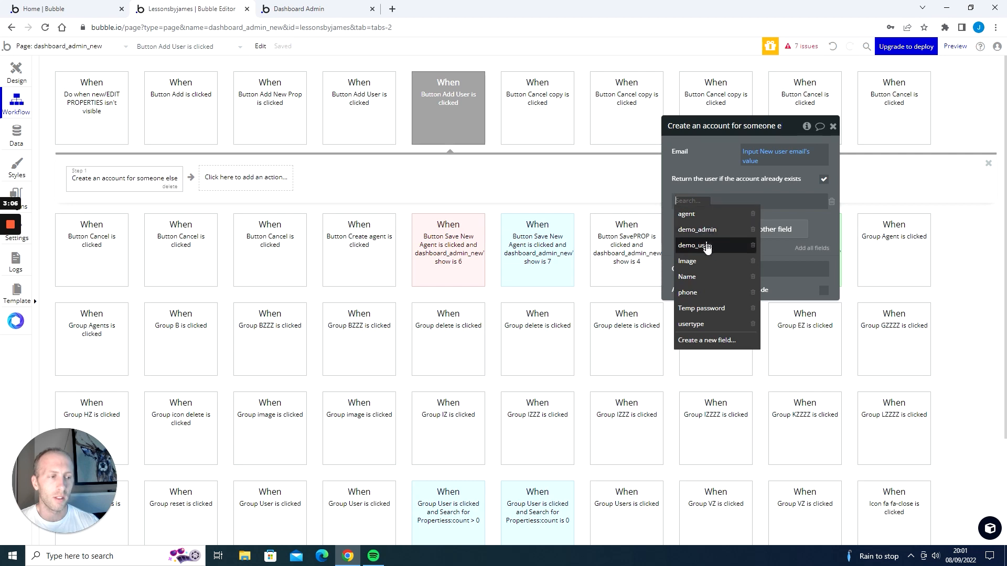
click(702, 283)
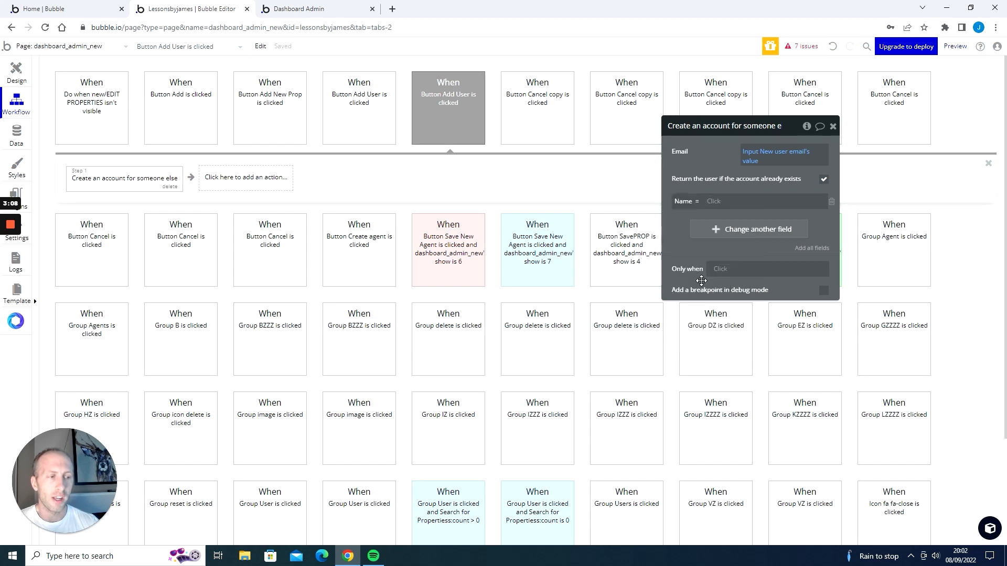
click(716, 204)
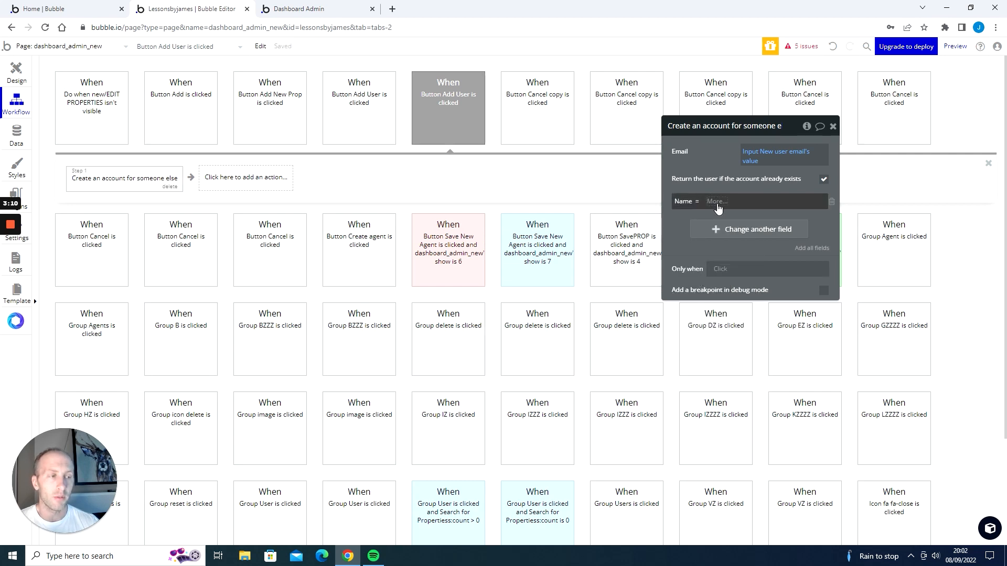
mouse_move(767, 361)
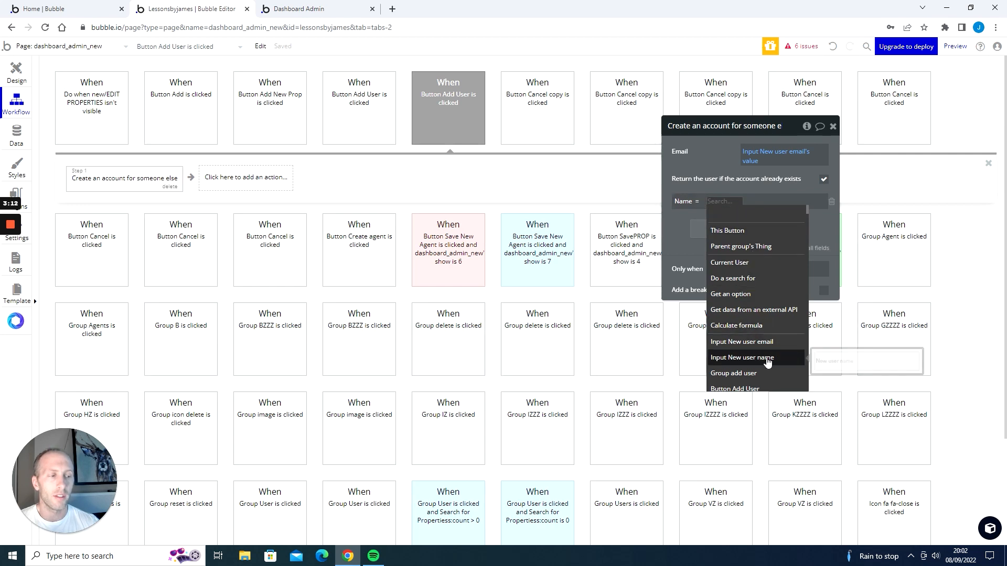
click(756, 361)
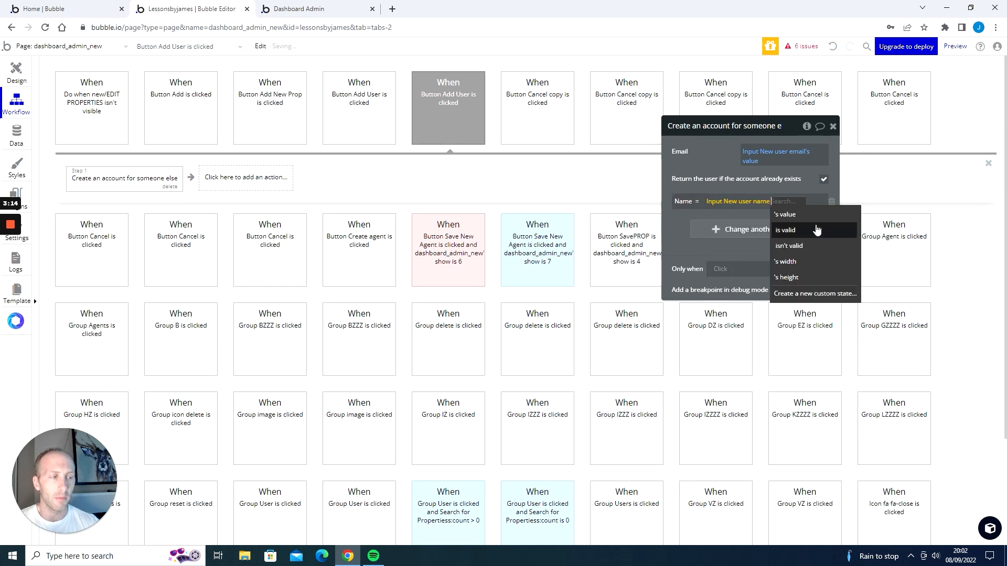
click(817, 227)
click(681, 240)
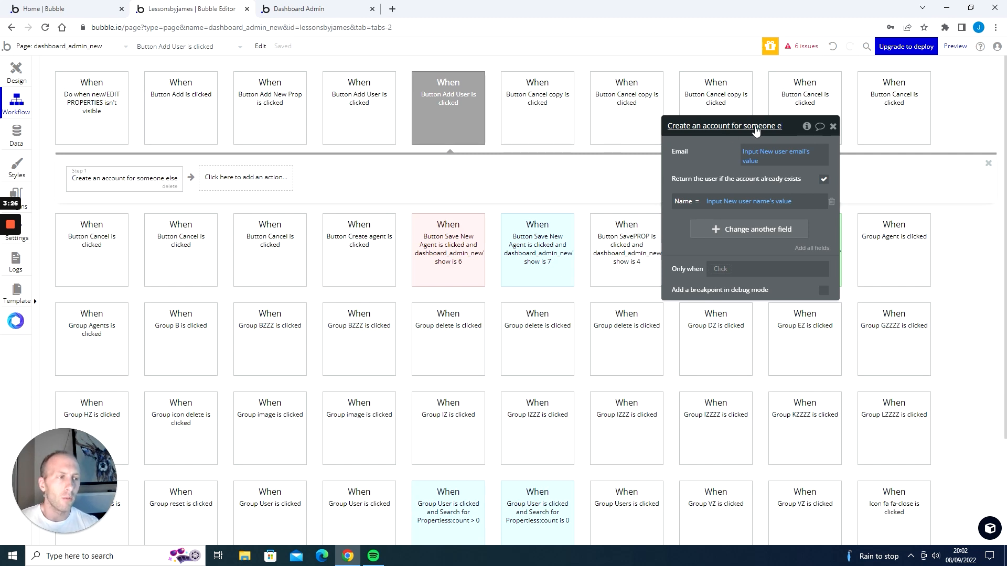
Add a 'Send password reset email' action as the workflow's second step.
click(264, 181)
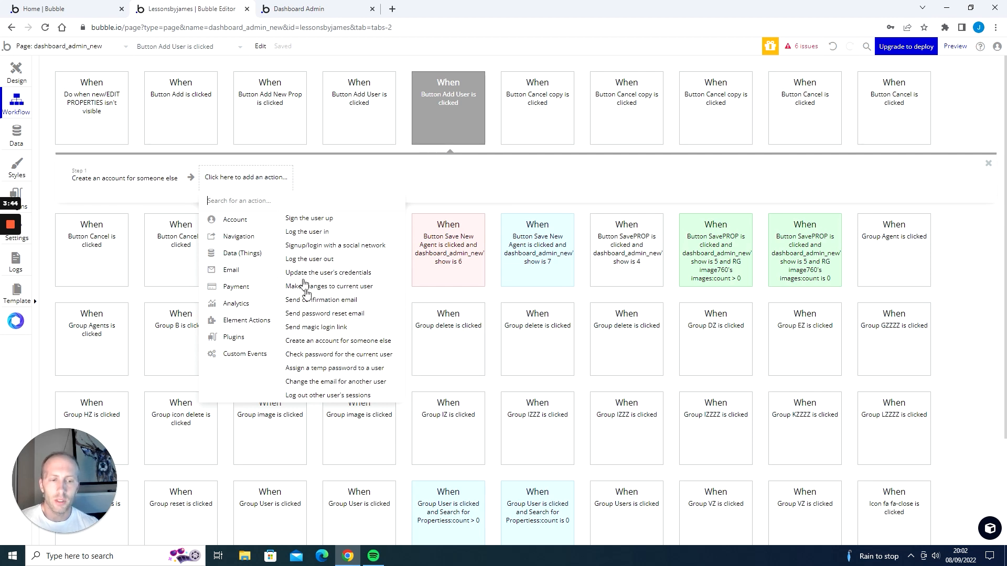
mouse_move(317, 315)
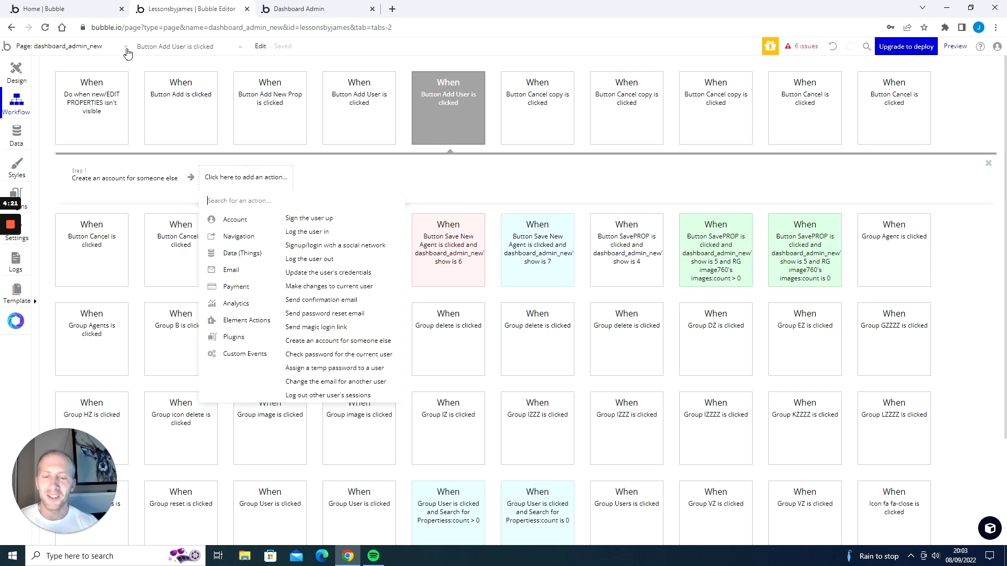
click(125, 49)
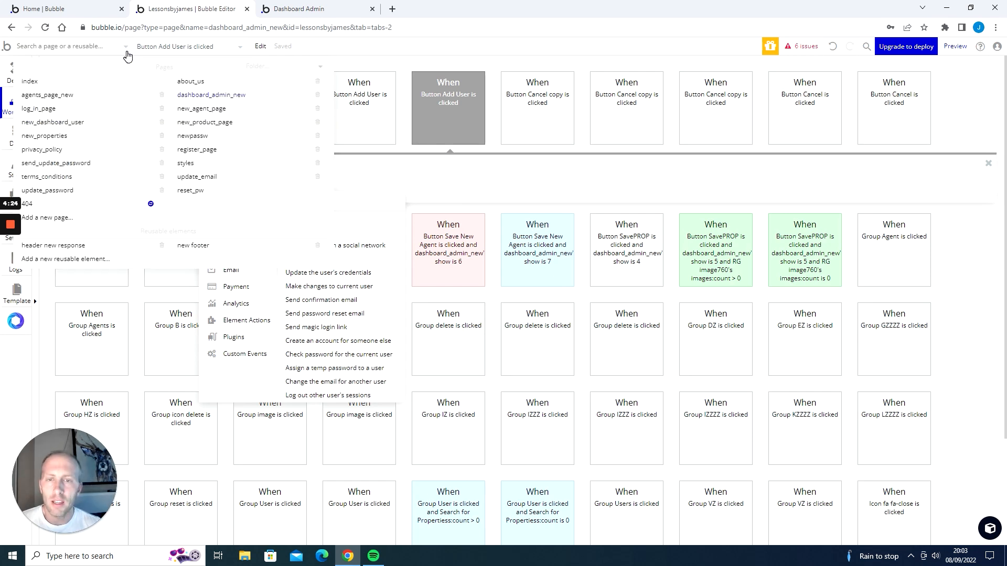
click(125, 47)
click(125, 48)
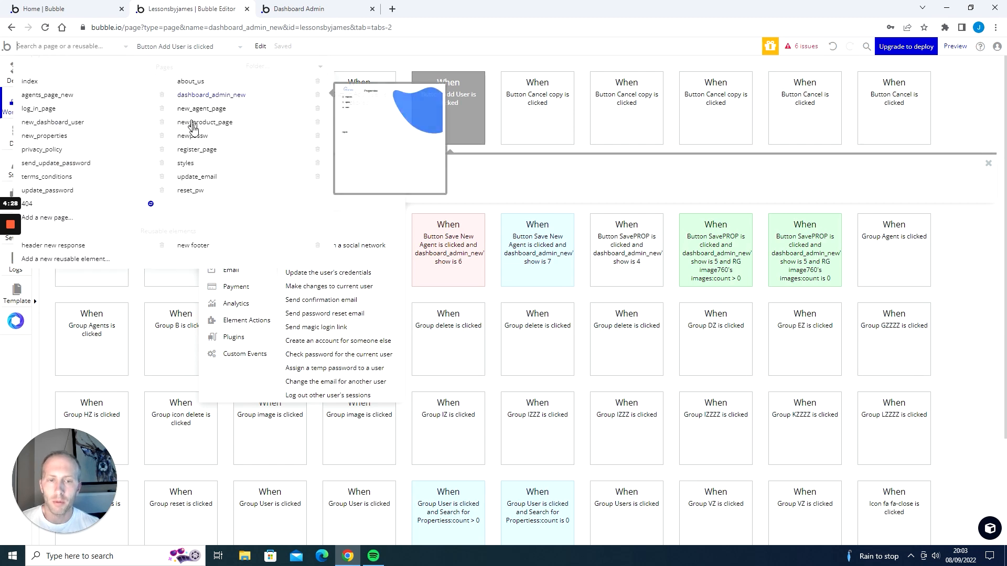
mouse_move(189, 199)
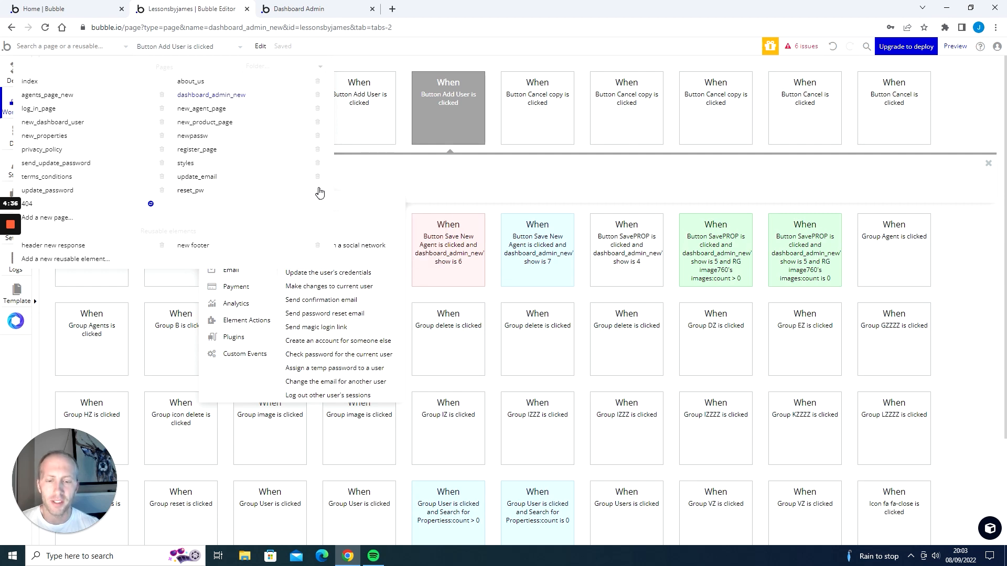
mouse_move(316, 193)
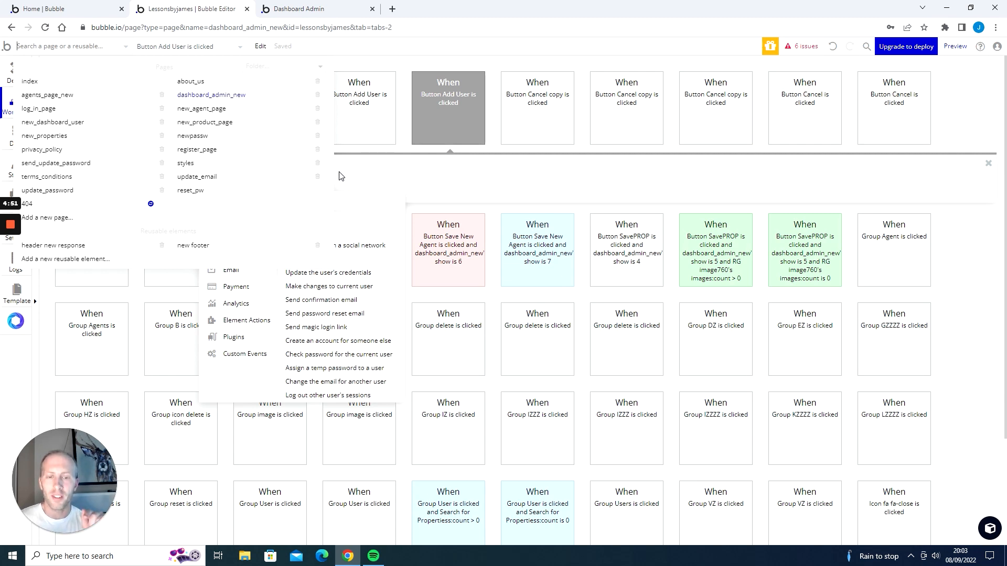
click(336, 318)
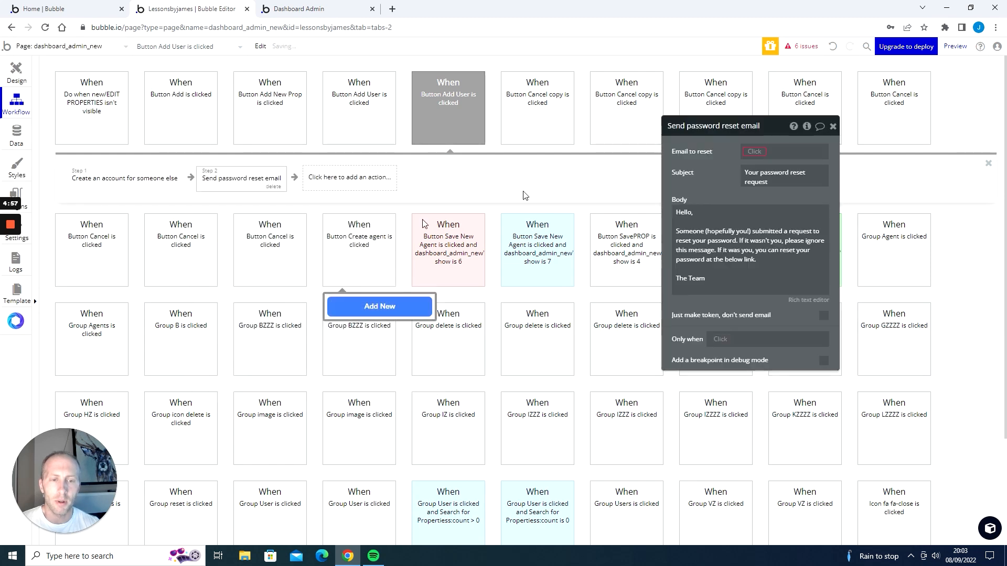
drag(760, 128, 513, 142)
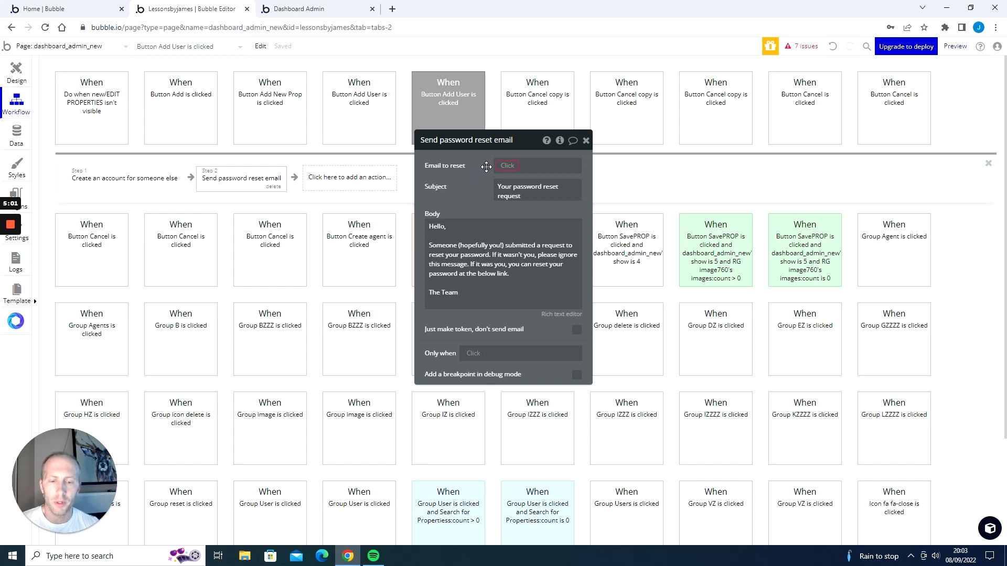
Set the email to reset to the email of step 1's created account.
click(504, 166)
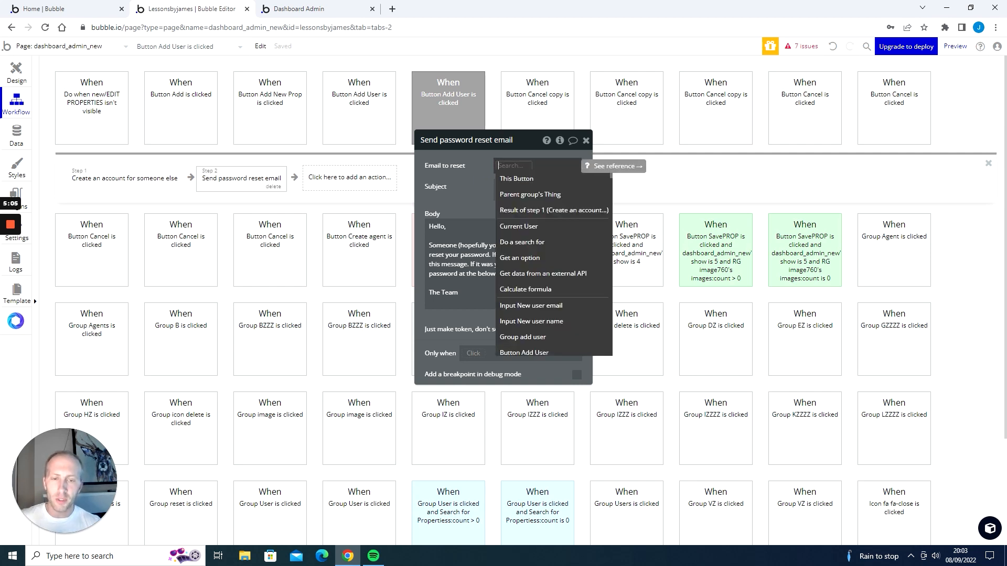
click(546, 212)
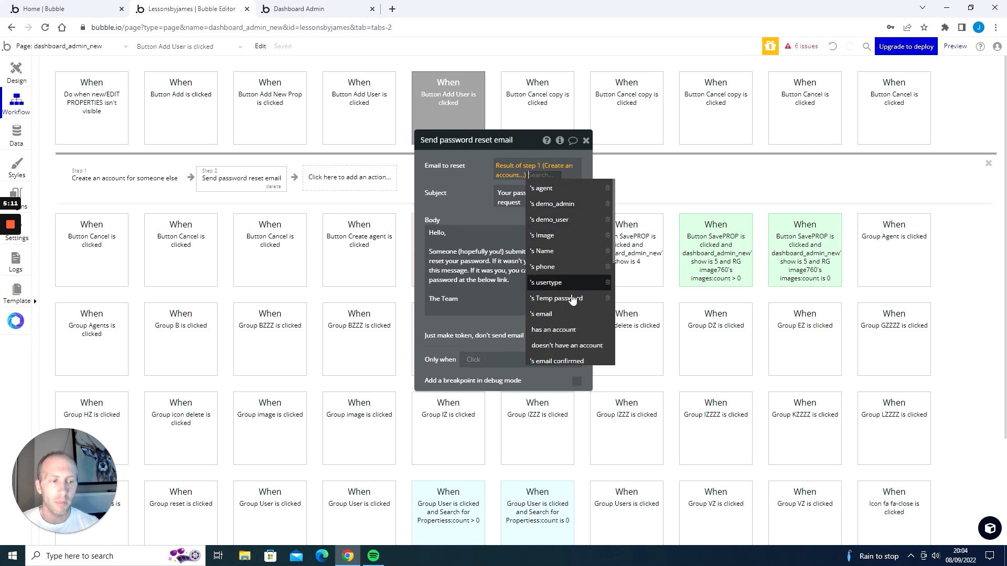
click(541, 313)
Replace the email subject with 'New account creation'.
click(522, 203)
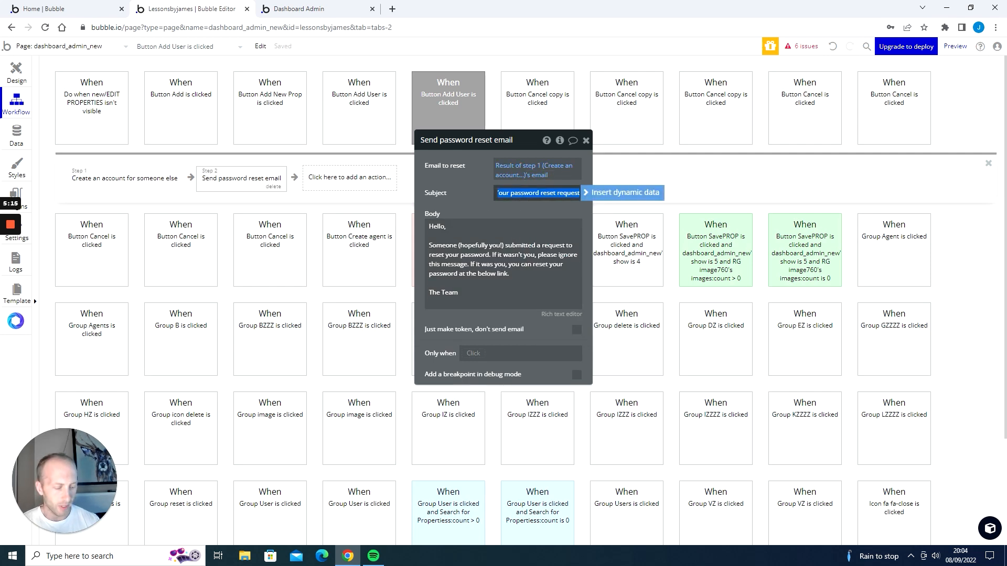
key(BackSpace)
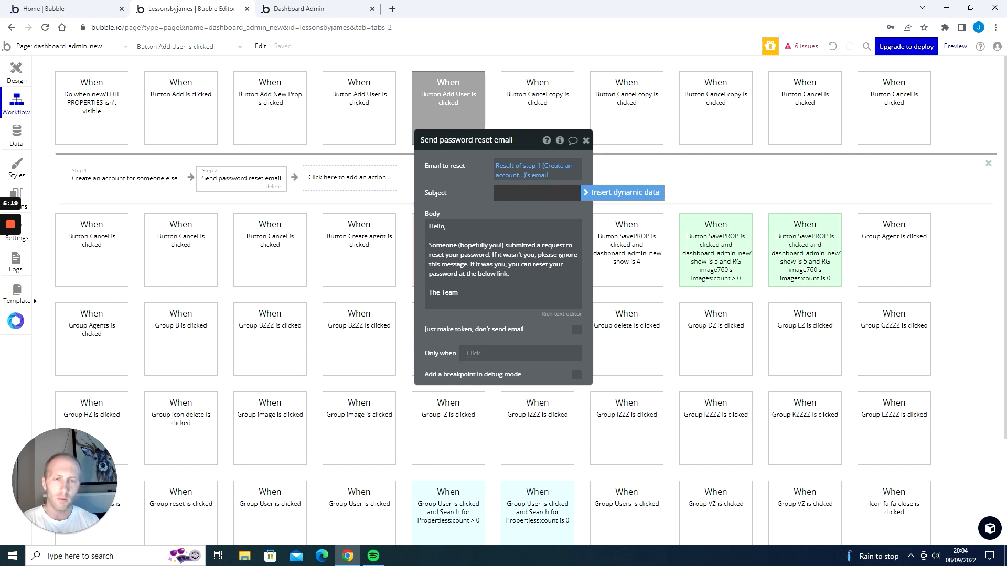
text(New accoun)
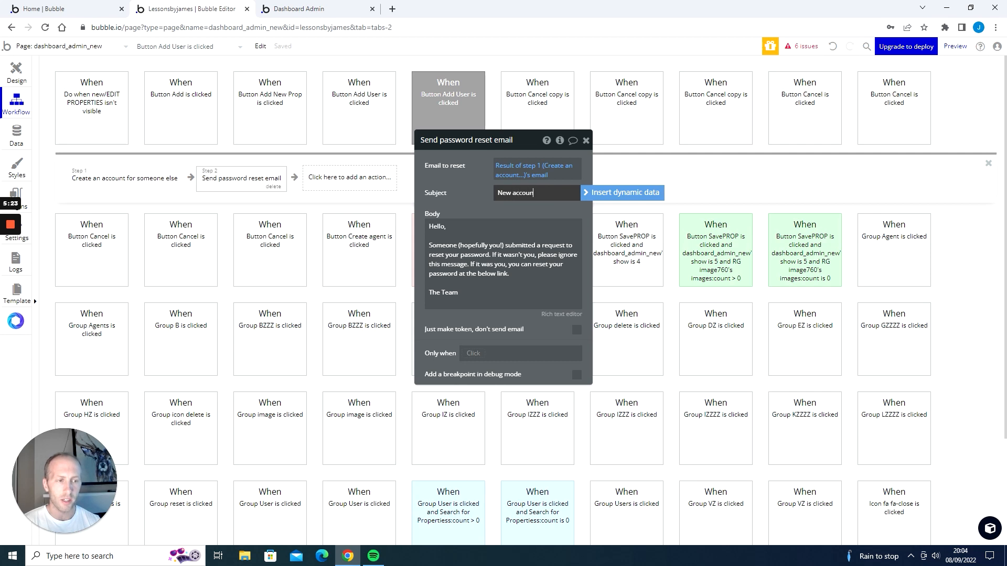
text(t creation)
Change the body greeting to 'Hi' followed by the Name of step 1's created account.
key(Tab)
key(BackSpace)
key(BackSpace)
key(BackSpace)
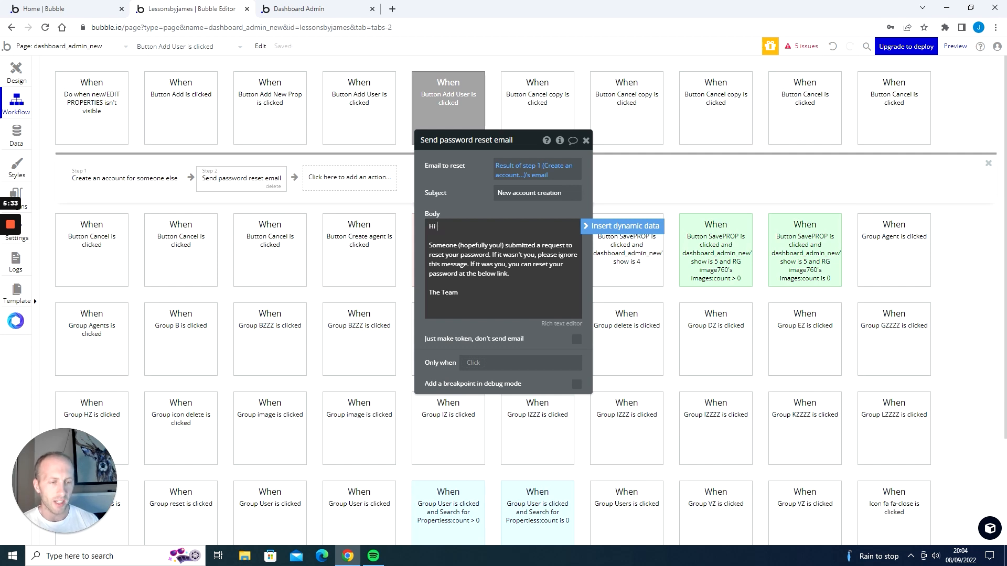
click(607, 226)
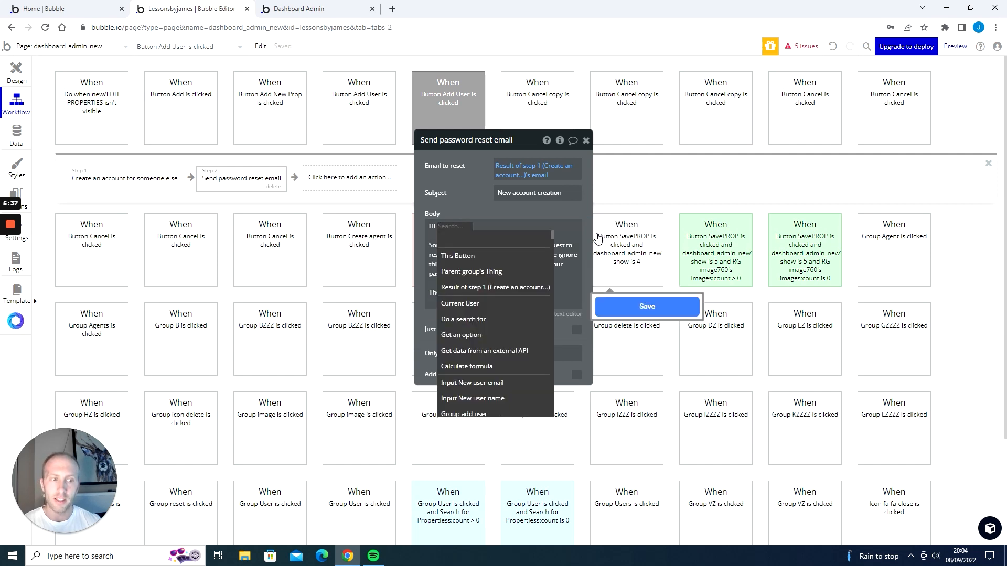
click(515, 292)
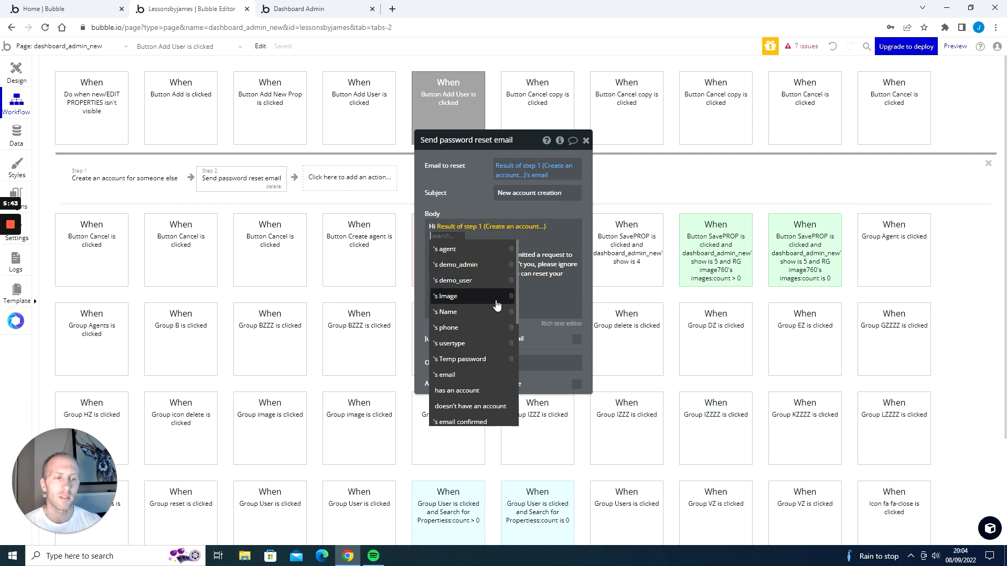
click(472, 315)
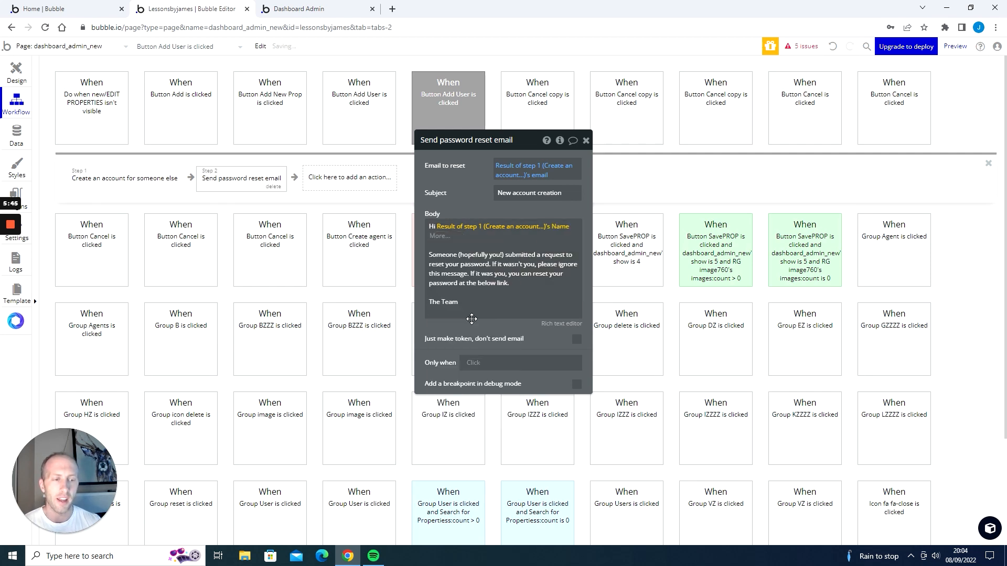
click(479, 264)
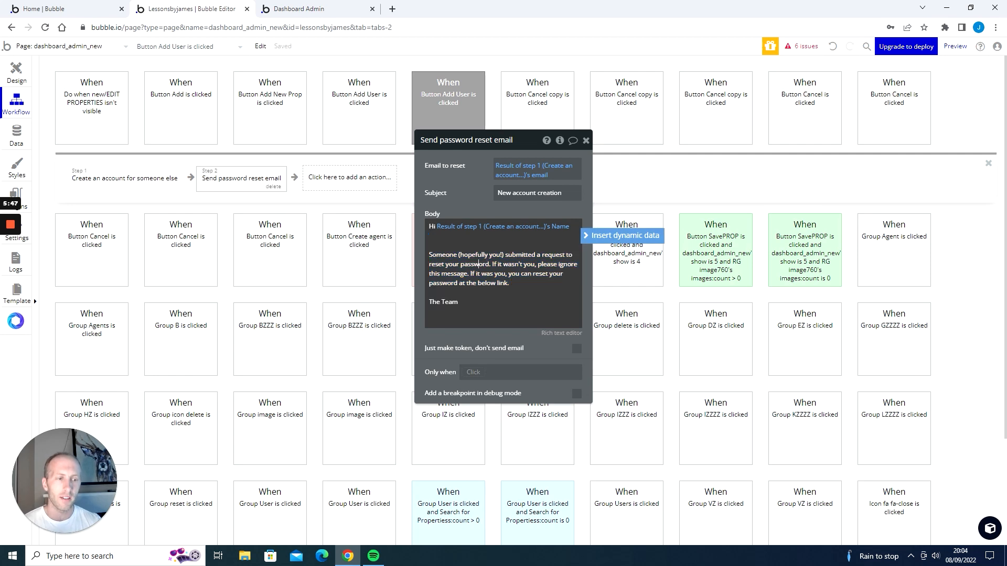
Replace the body paragraph with 'Welcome to the team. You have been added to this application. Please click on the link below to generate your own password'.
drag(511, 284, 420, 258)
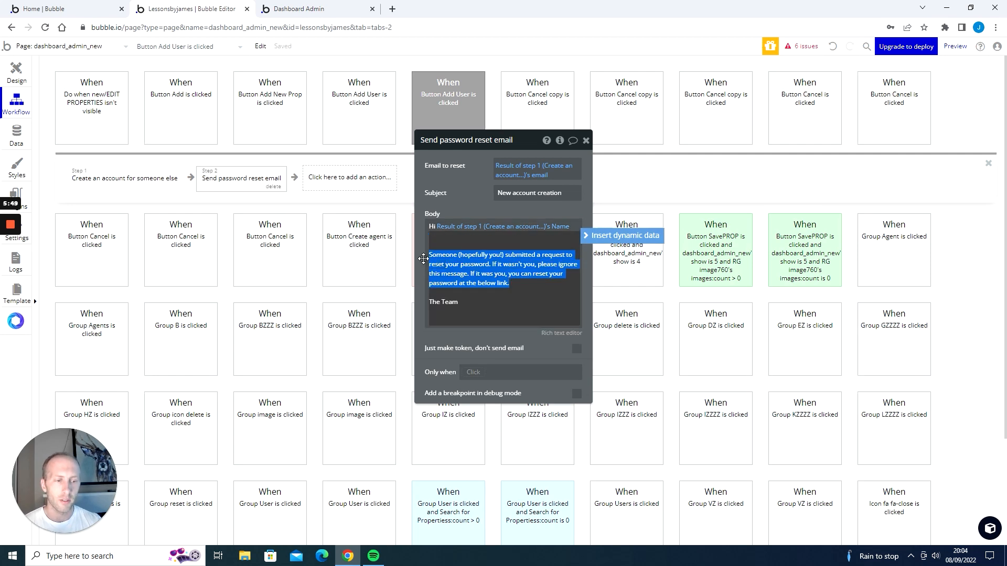
text(WE)
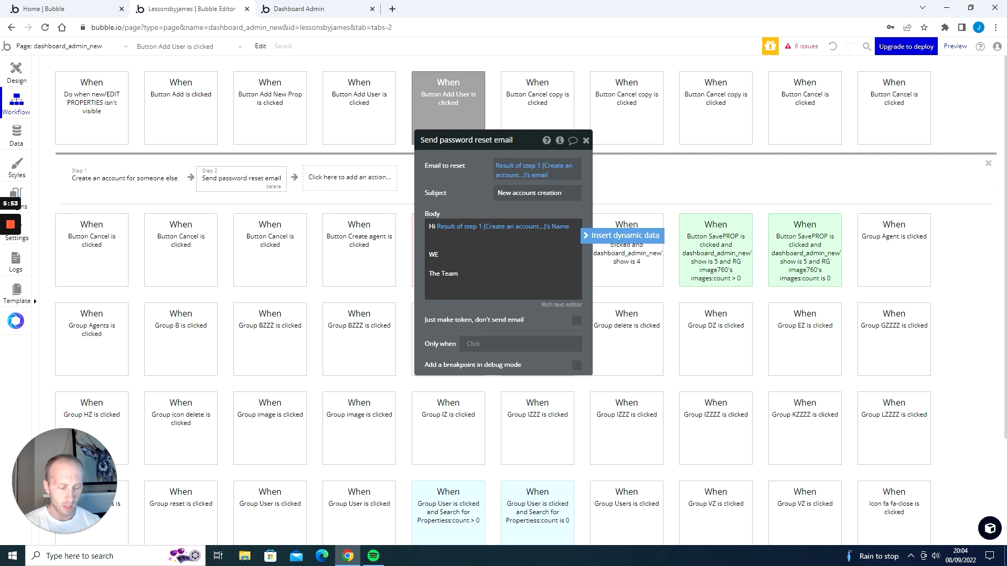
text(lcomecome to the t)
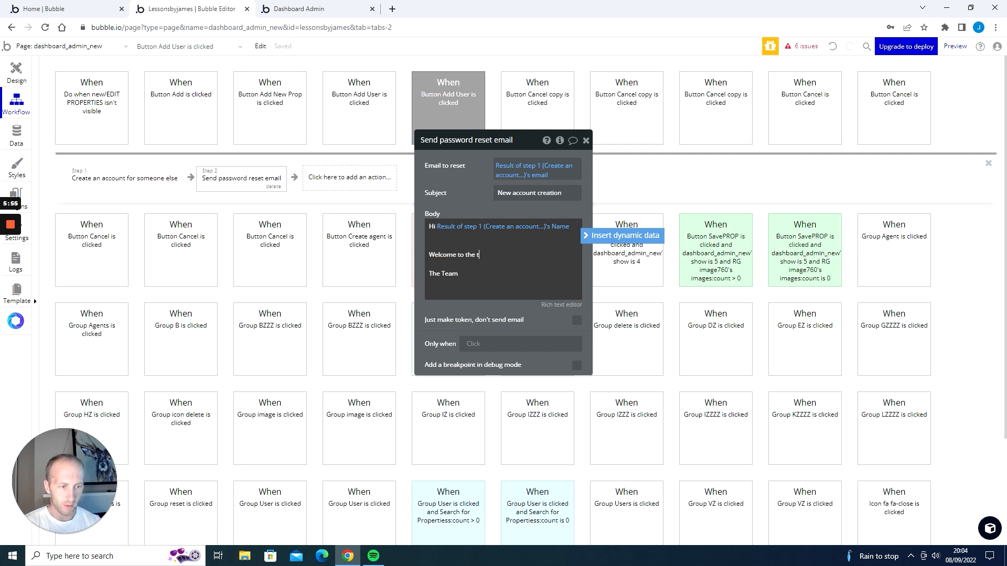
text(eam. You)
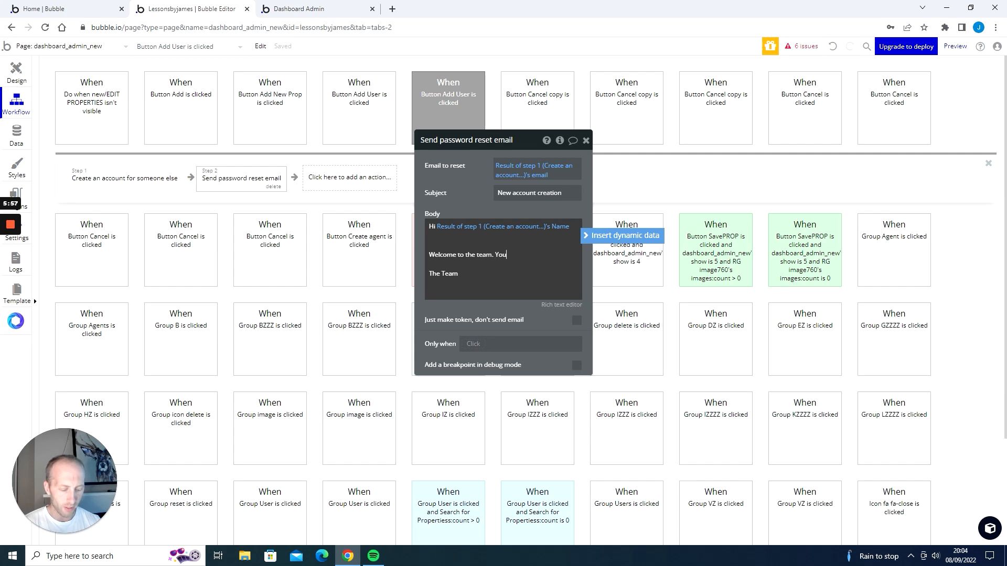
text( have been added )
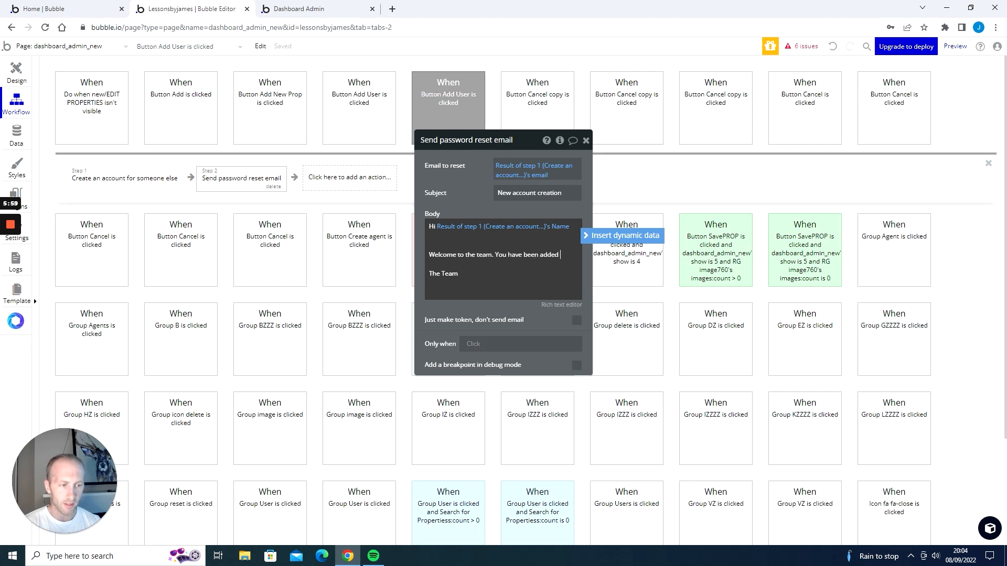
text(to this application.)
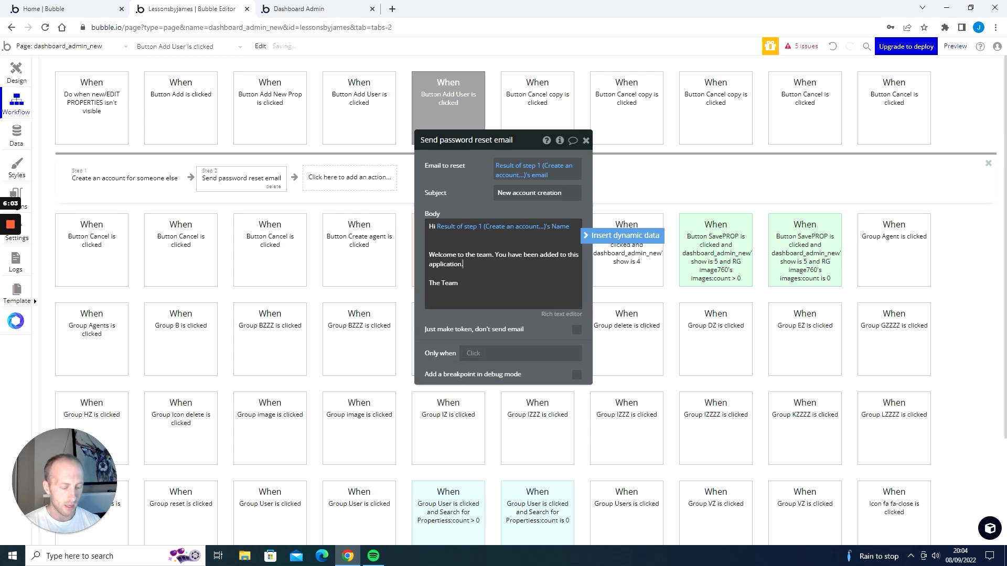
text( Please click on the link below to gener)
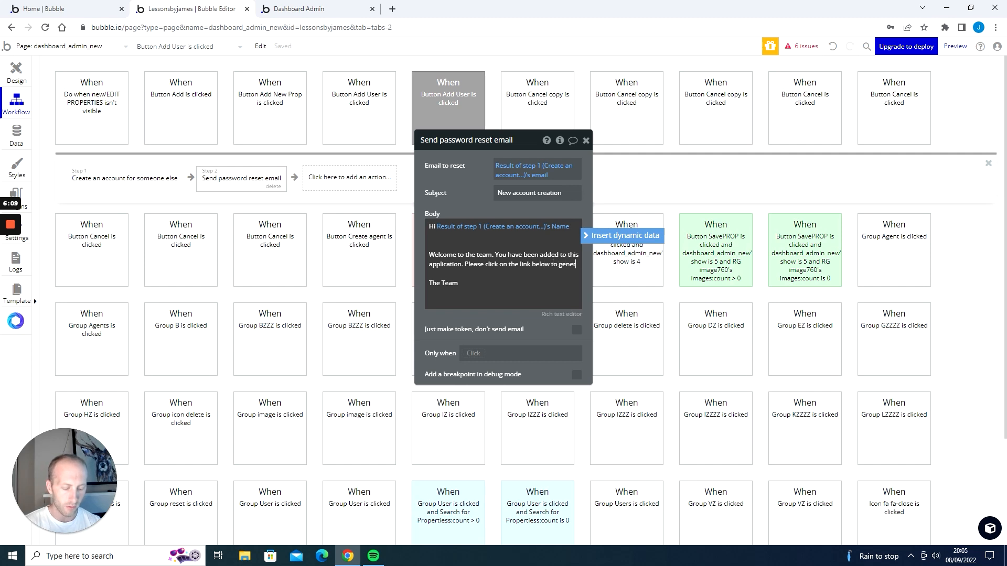
text(ate your own password)
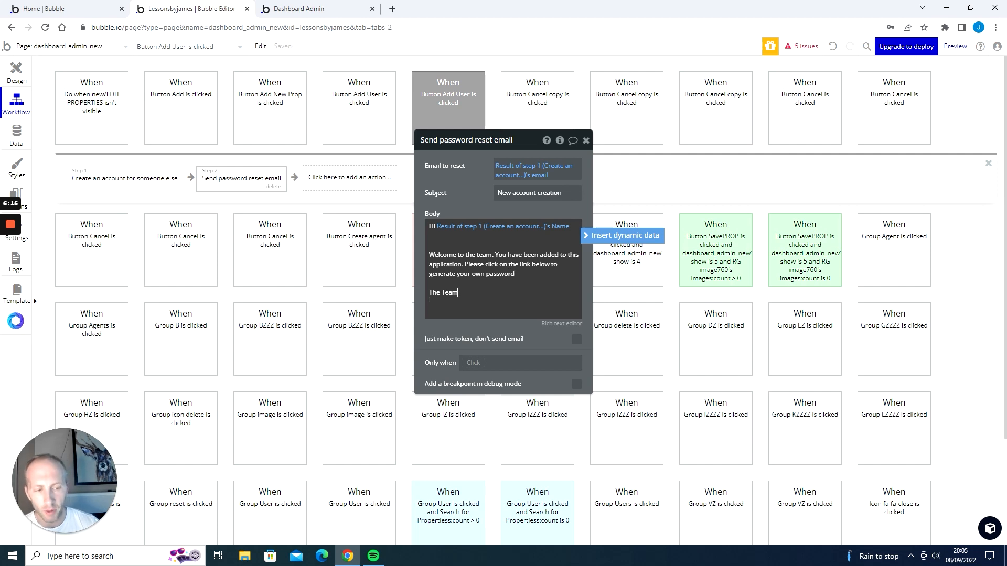
Change the sign-off to 'Thanks' and add the Current User's Name as dynamic data below it.
key(BackSpace)
key(BackSpace)
key(BackSpace)
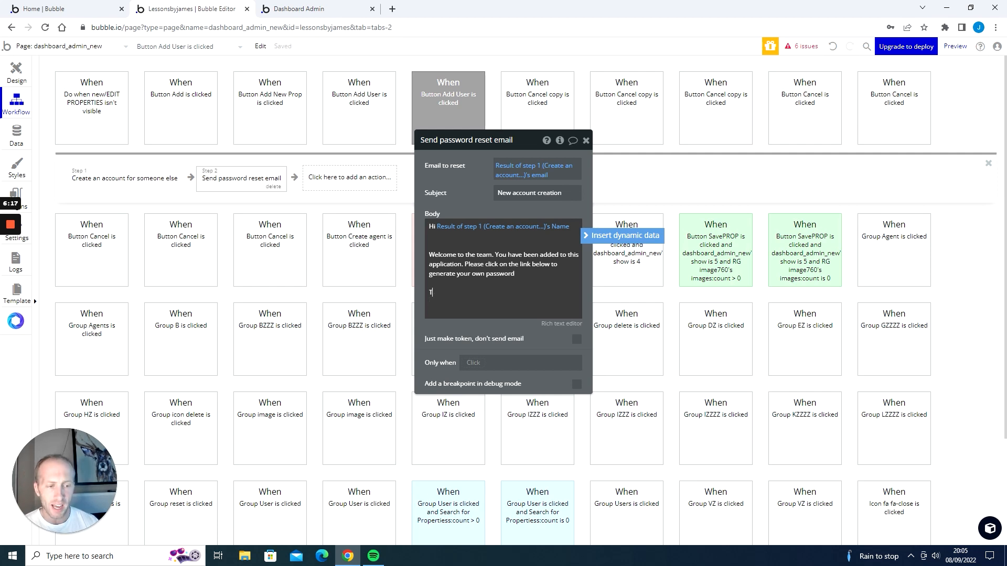
text(hanks)
key(Return)
key(Return)
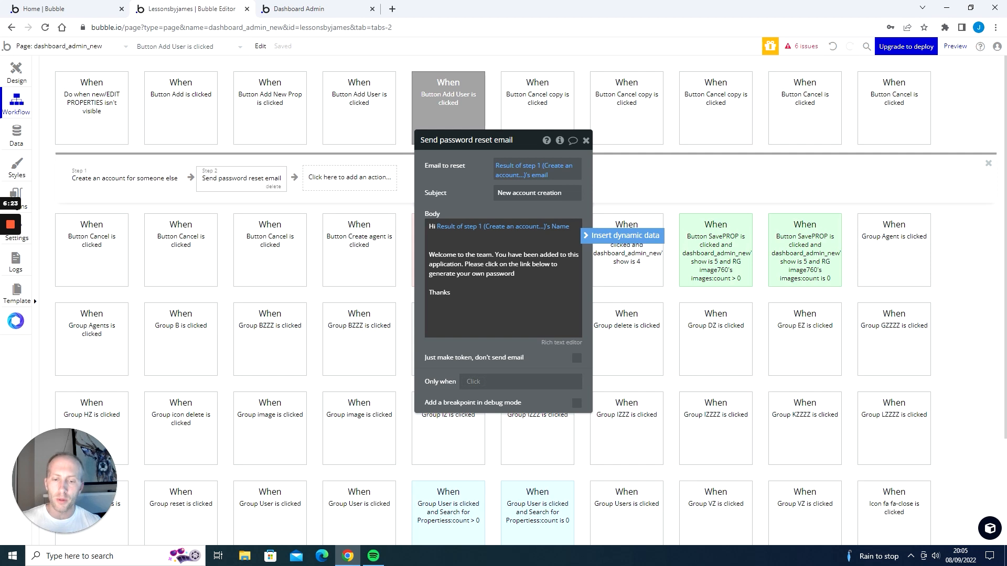
click(631, 237)
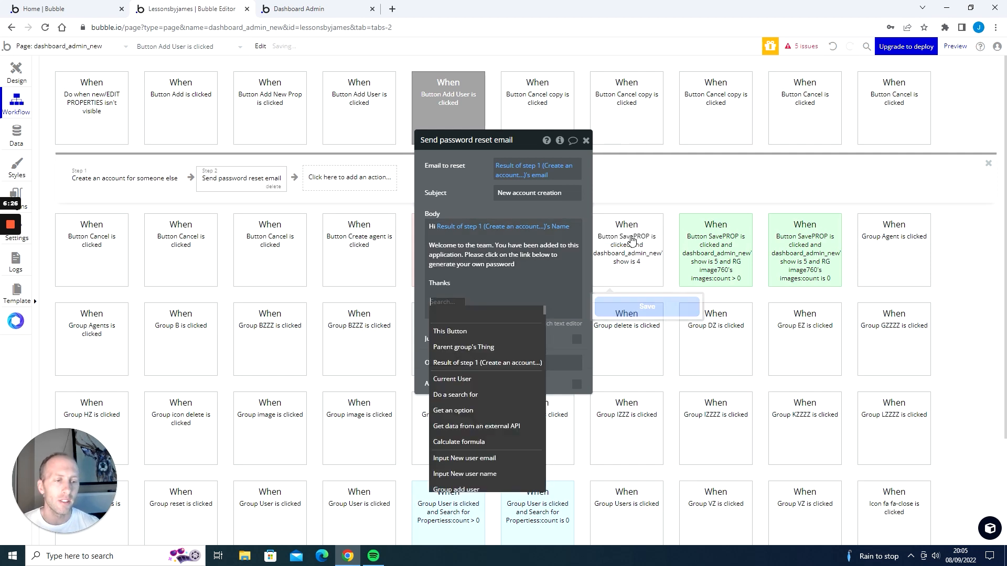
click(487, 379)
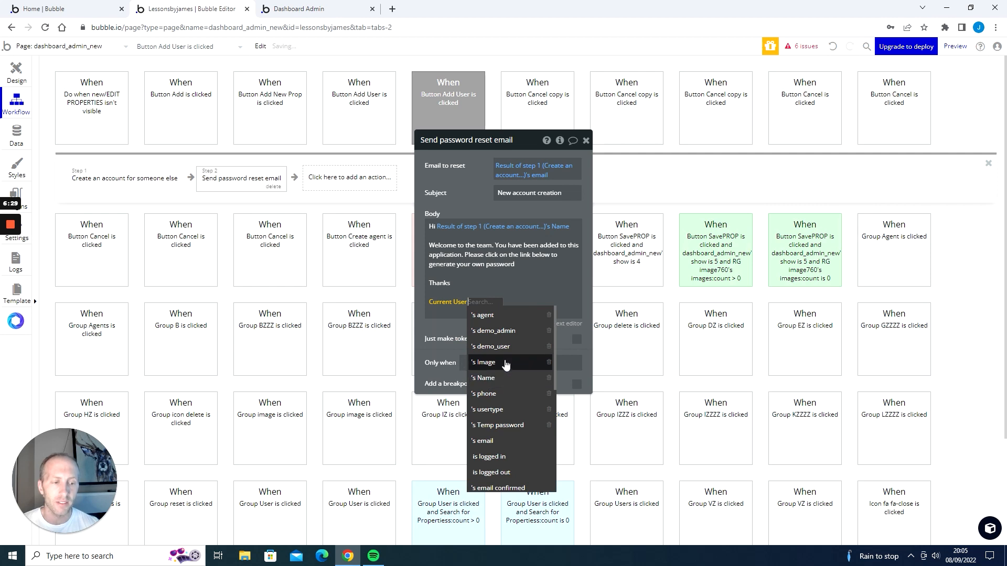
click(506, 378)
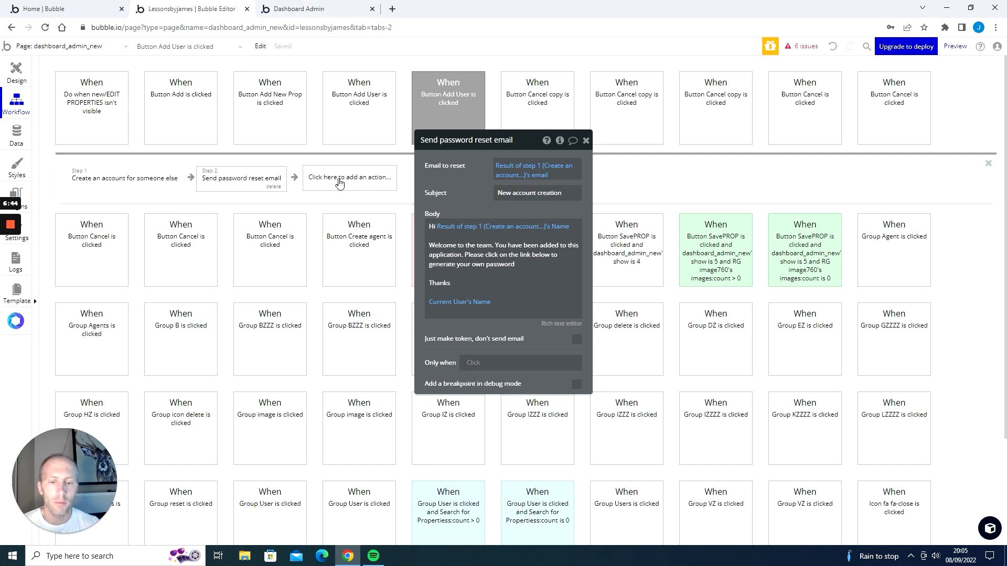
Add a Hide action as the workflow's third step targeting the Group add user element.
click(298, 9)
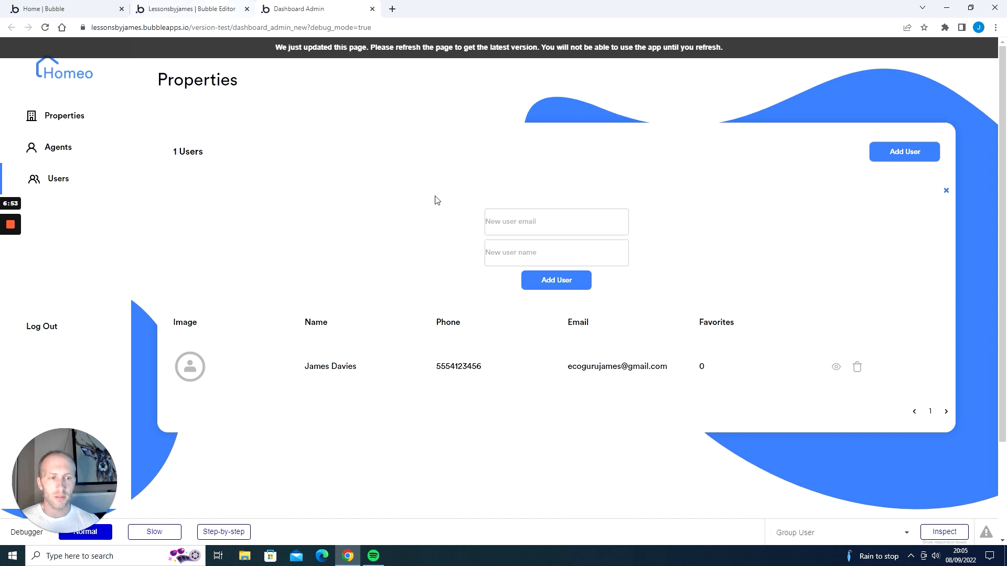
click(216, 10)
click(345, 181)
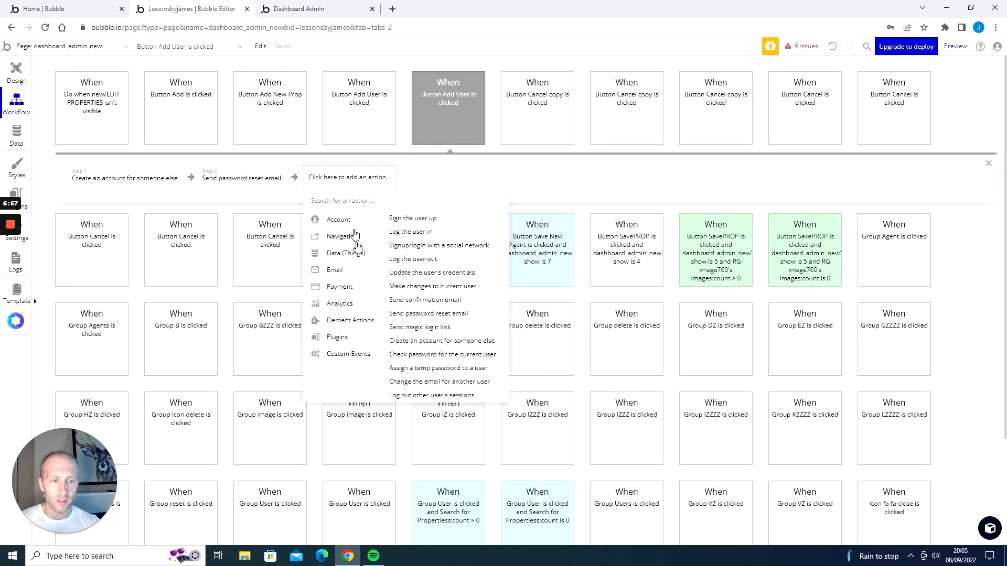
mouse_move(349, 321)
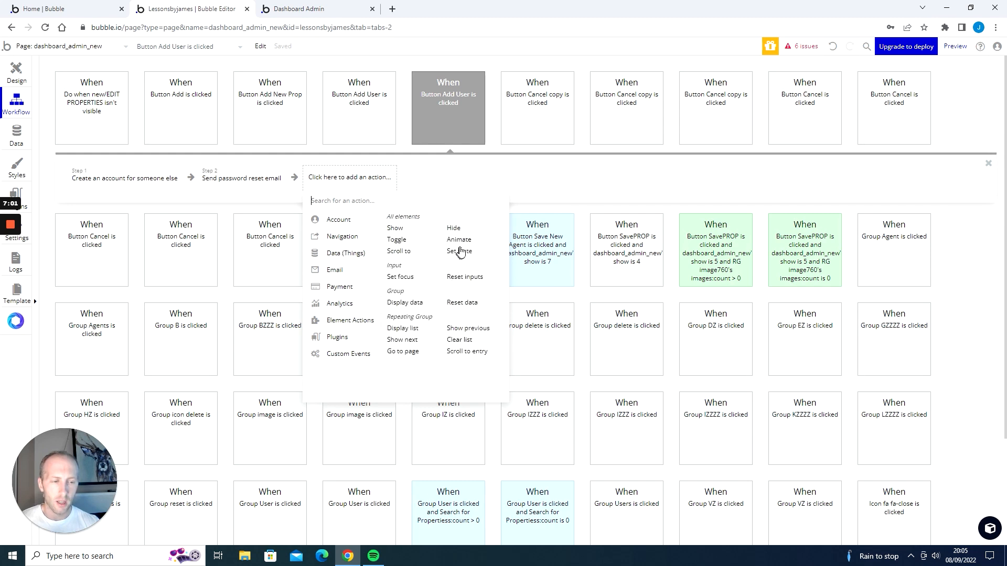
click(454, 229)
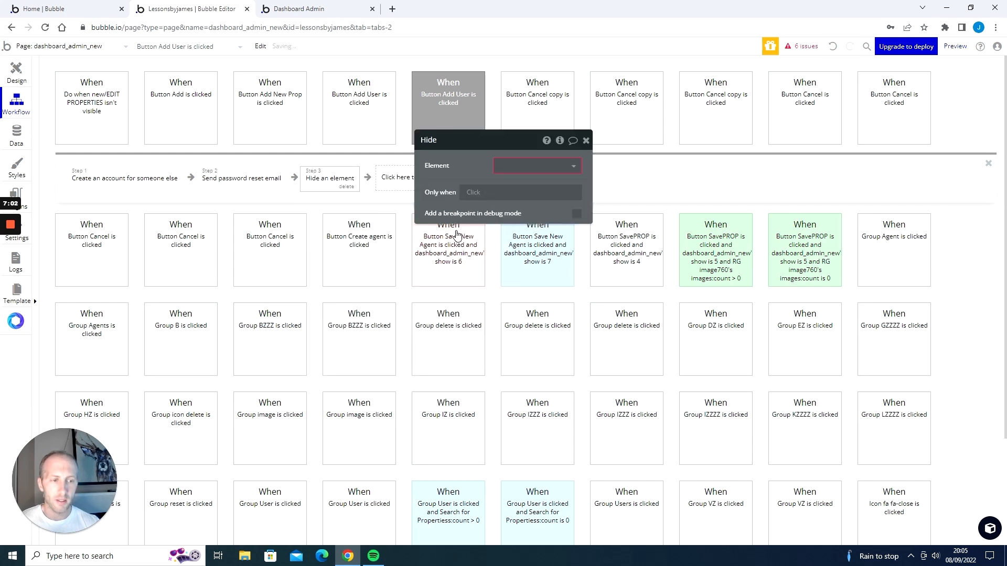
click(506, 165)
text(add)
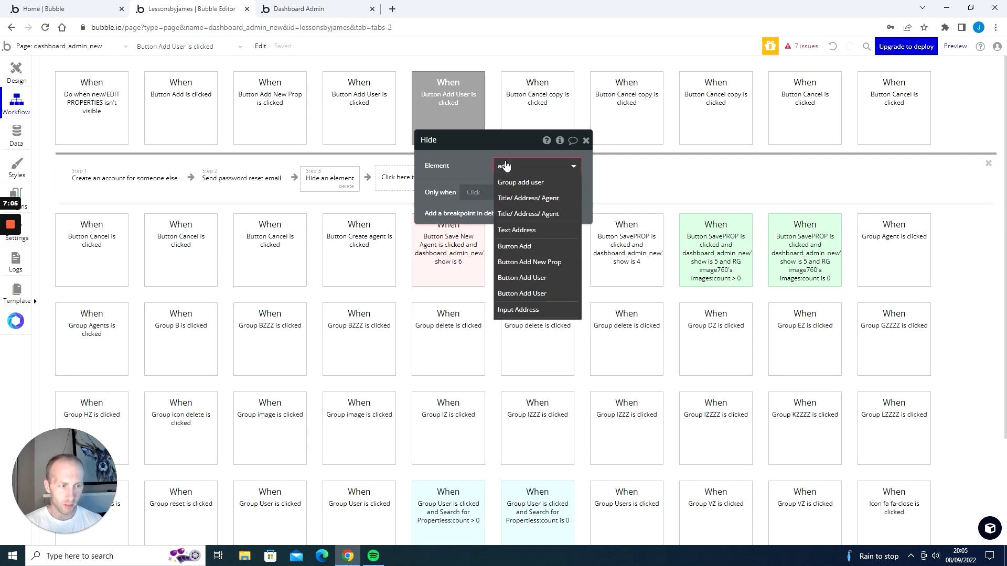
click(518, 183)
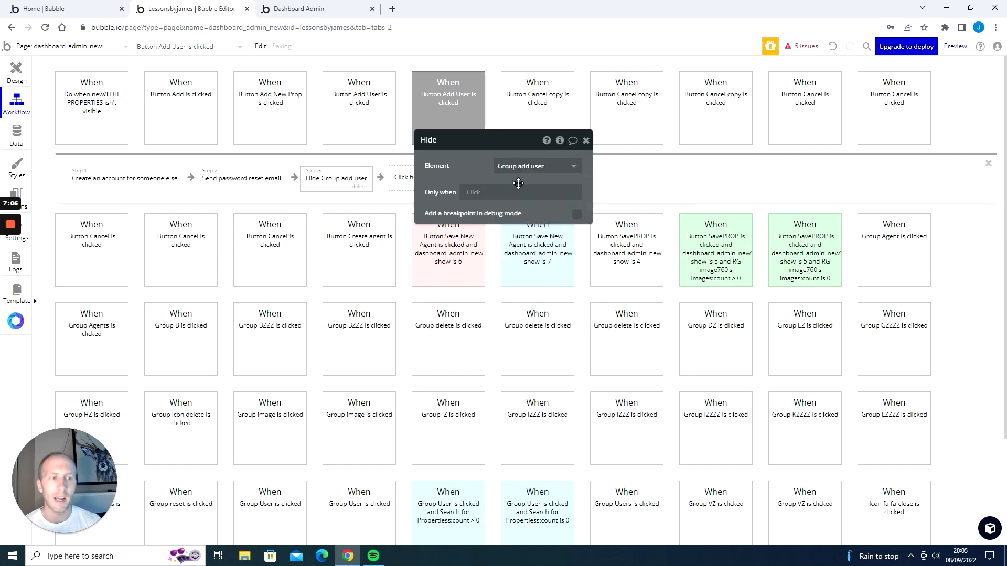
click(585, 140)
Add a Reset relevant inputs action as the fourth step.
click(441, 179)
mouse_move(427, 321)
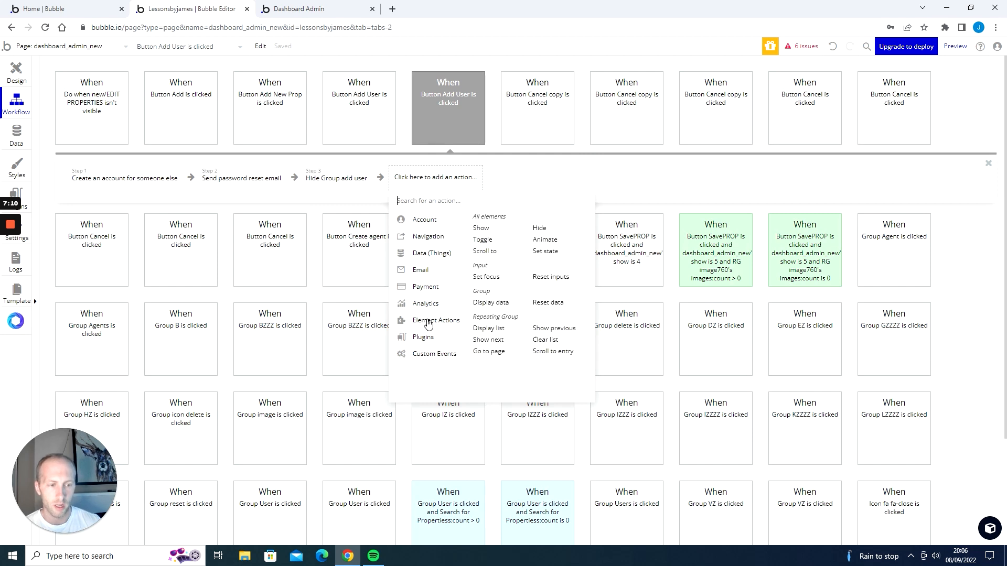
click(542, 278)
click(585, 141)
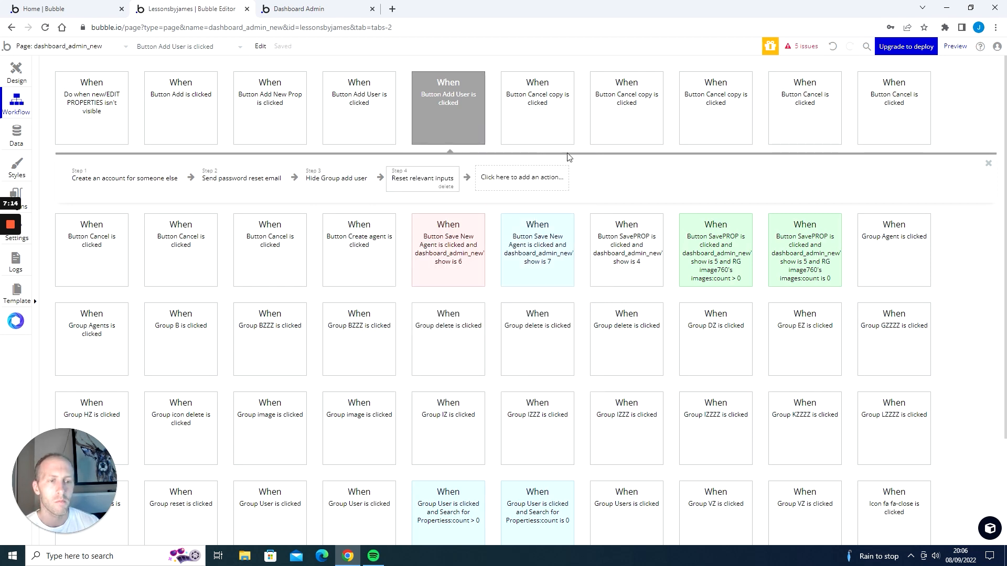
In the running app, open the Add User form, enter a test user's email and name, and add the user.
key(ctrl+Tab)
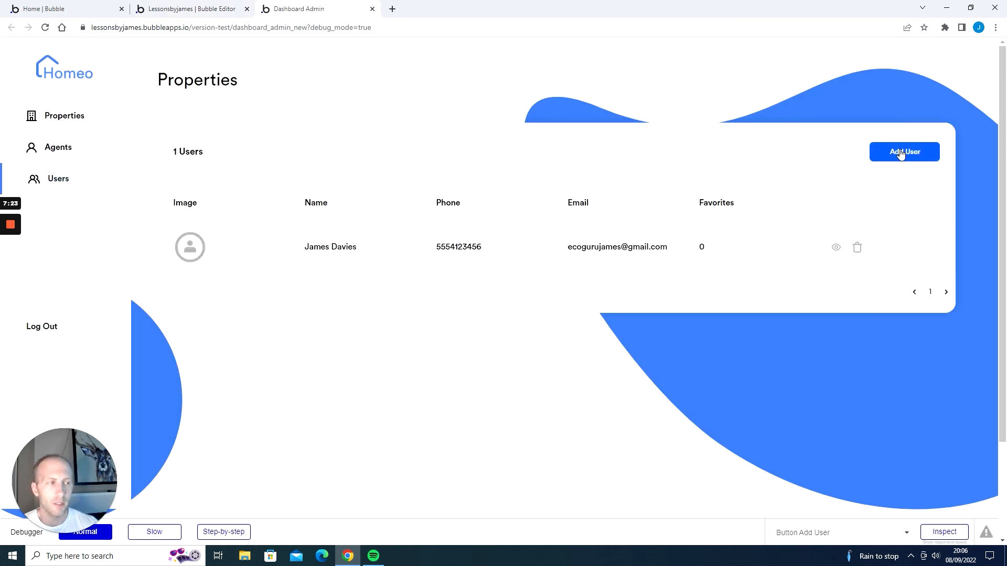
click(898, 150)
click(556, 222)
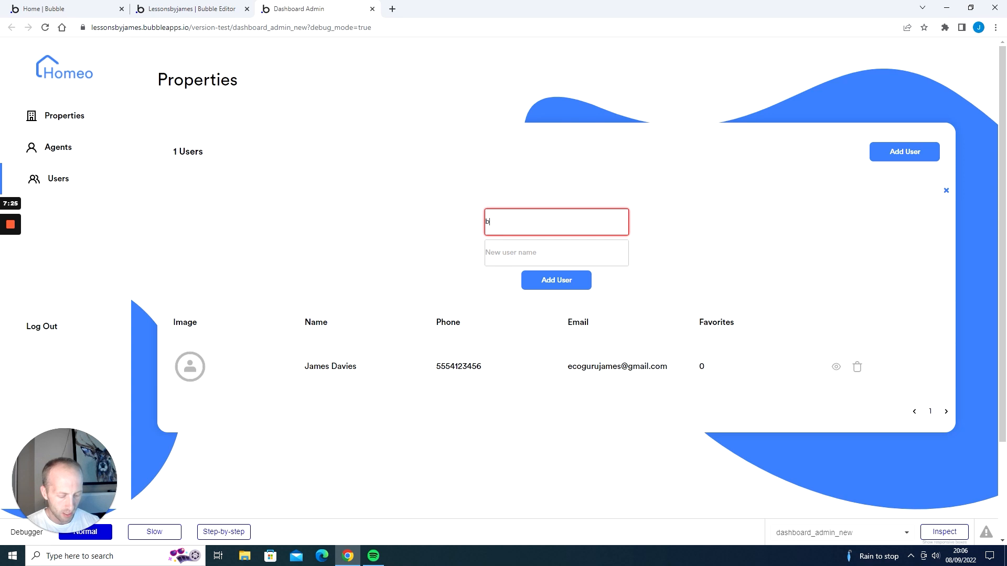
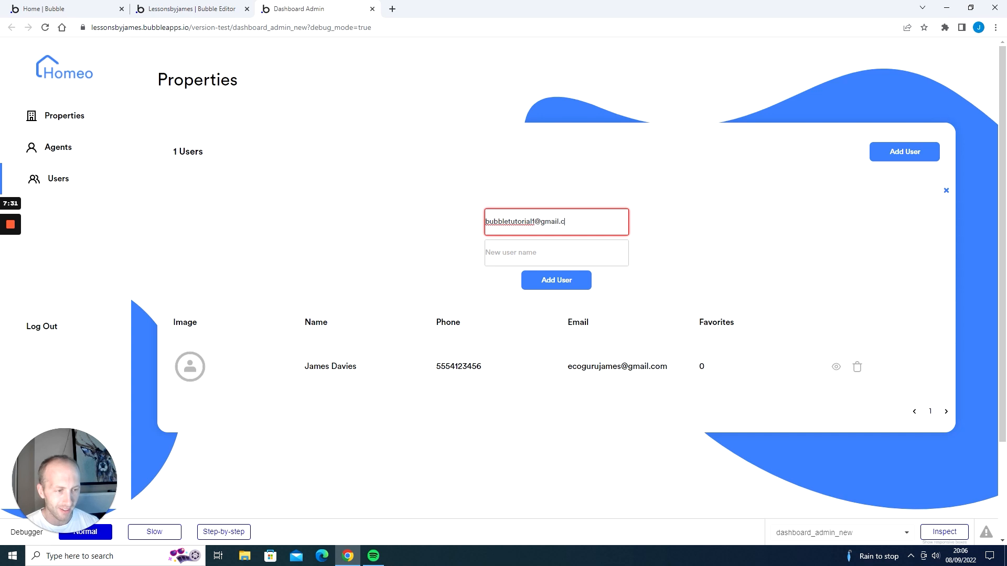
key(Tab)
text(Bob Smith)
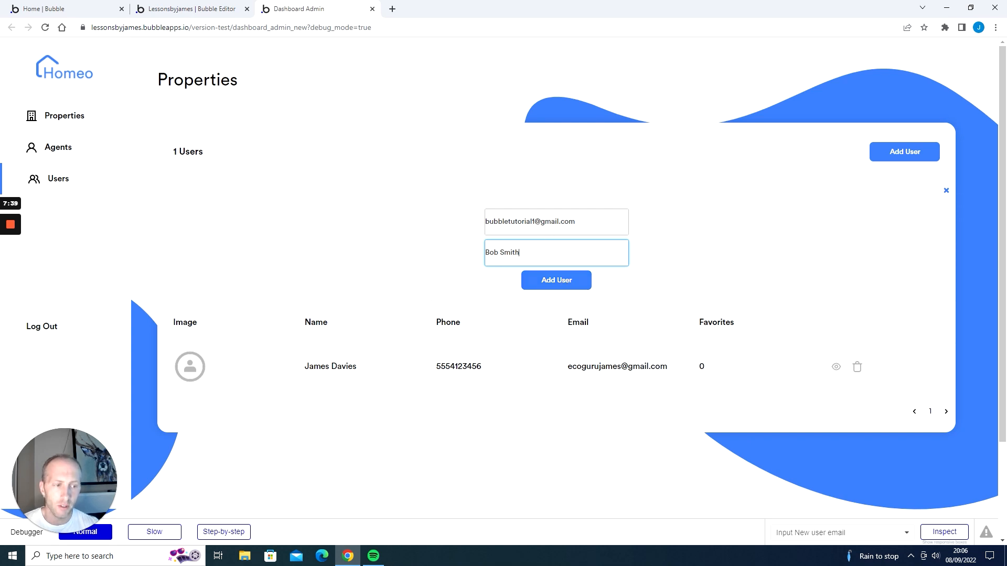
click(564, 286)
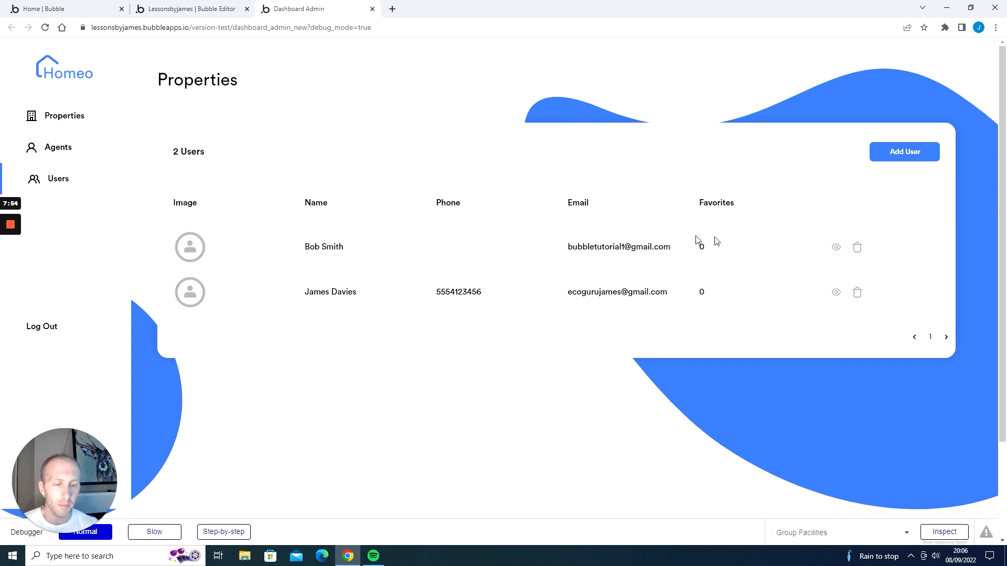
Open an incognito browser window and go to Gmail.
click(347, 555)
click(348, 555)
key(ctrl+shift+n)
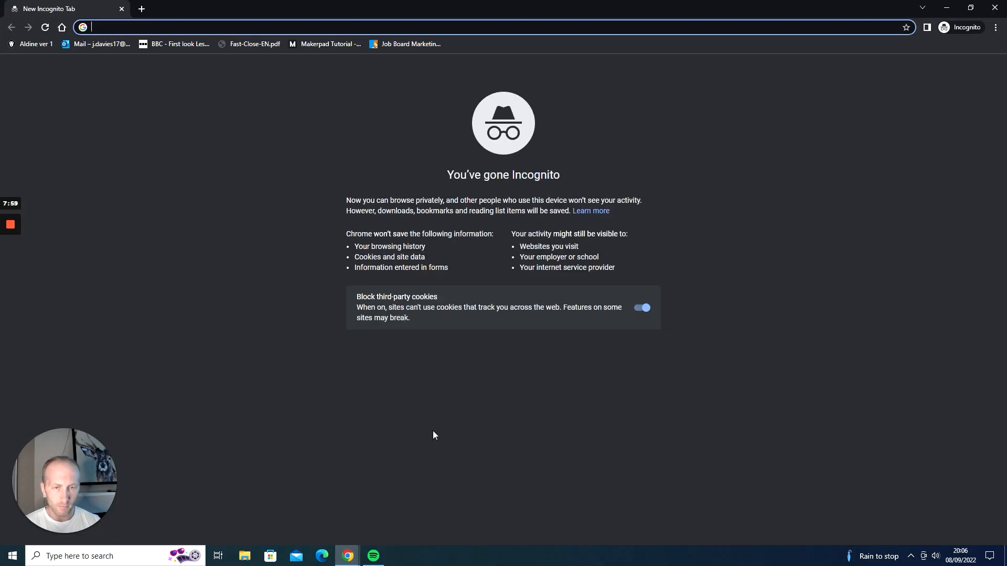
text(mai)
key(Return)
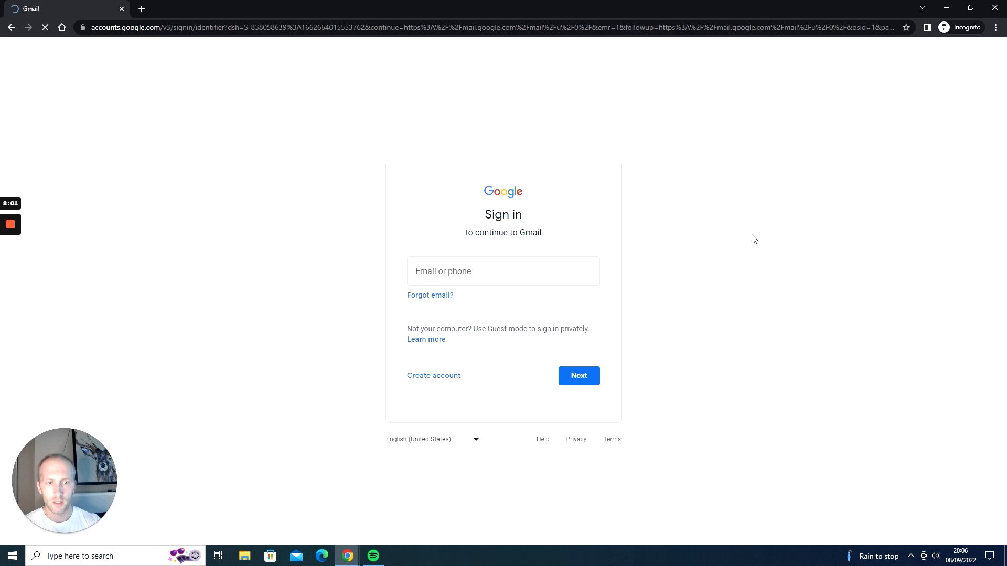
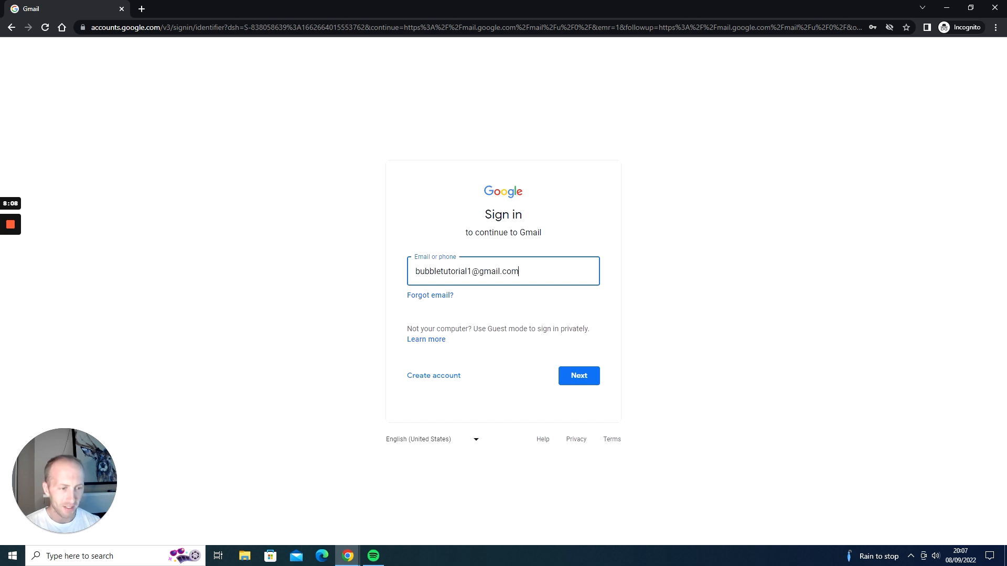
Sign in to the test user's Gmail account with its email address and password.
key(Return)
text(****)
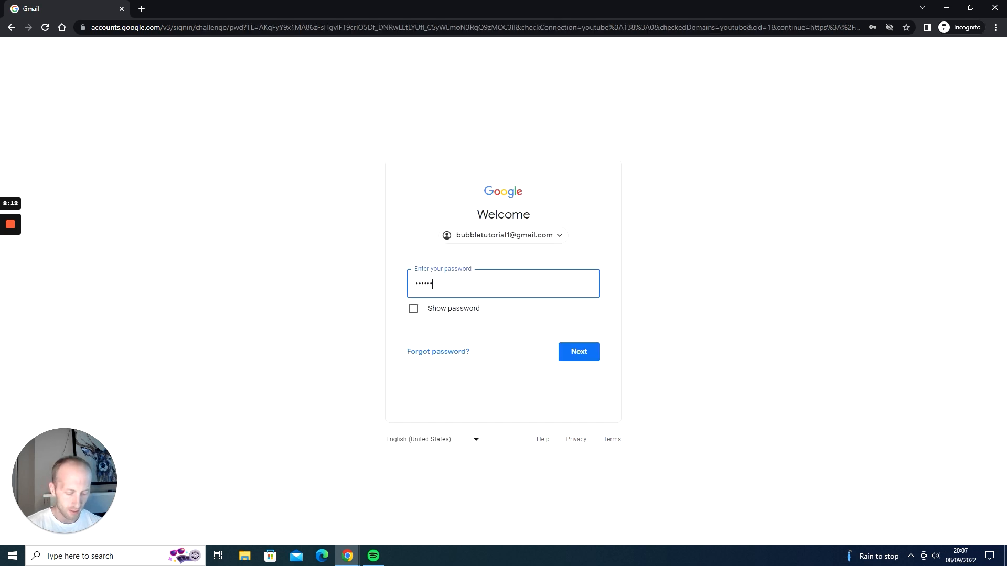
text(****)
key(Return)
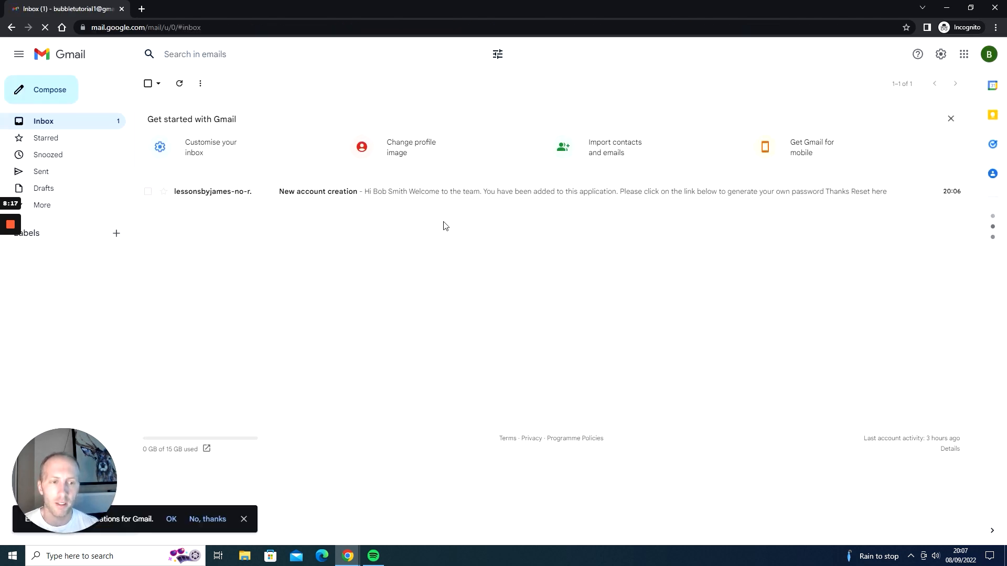
Open the New account creation email in the test inbox and follow its Reset here link.
click(318, 193)
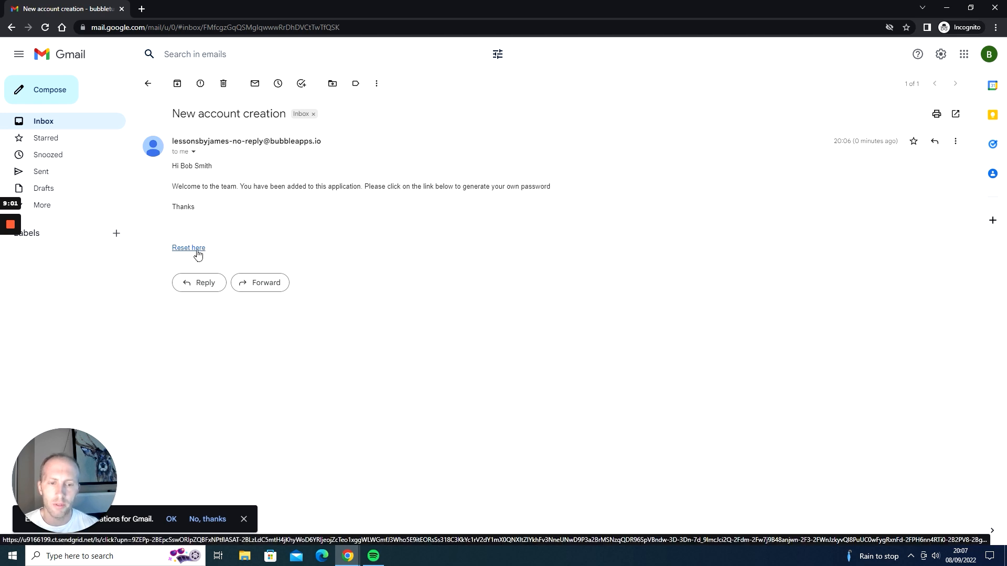
click(198, 254)
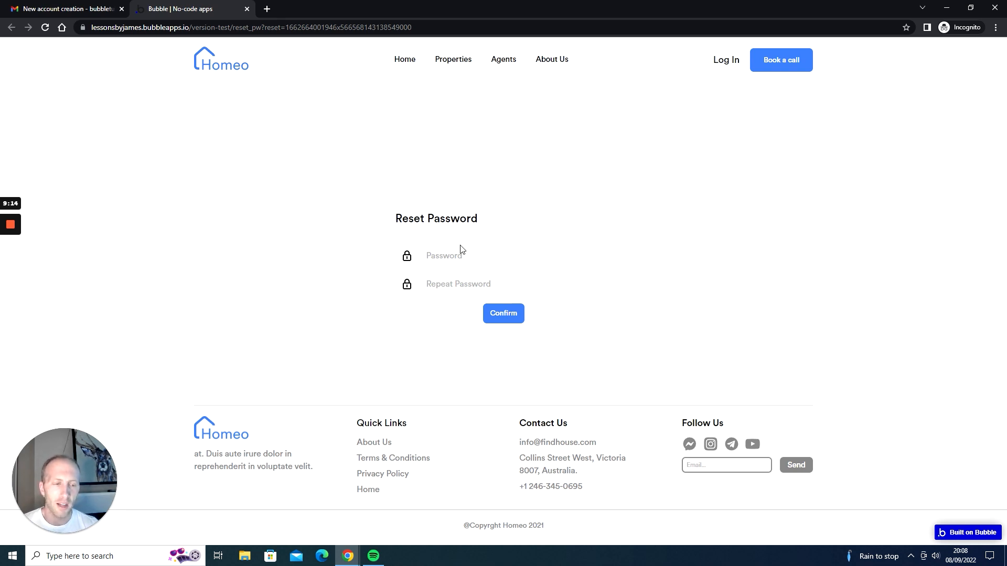
On the Reset Password page, enter a new password, repeat it, and confirm.
click(471, 256)
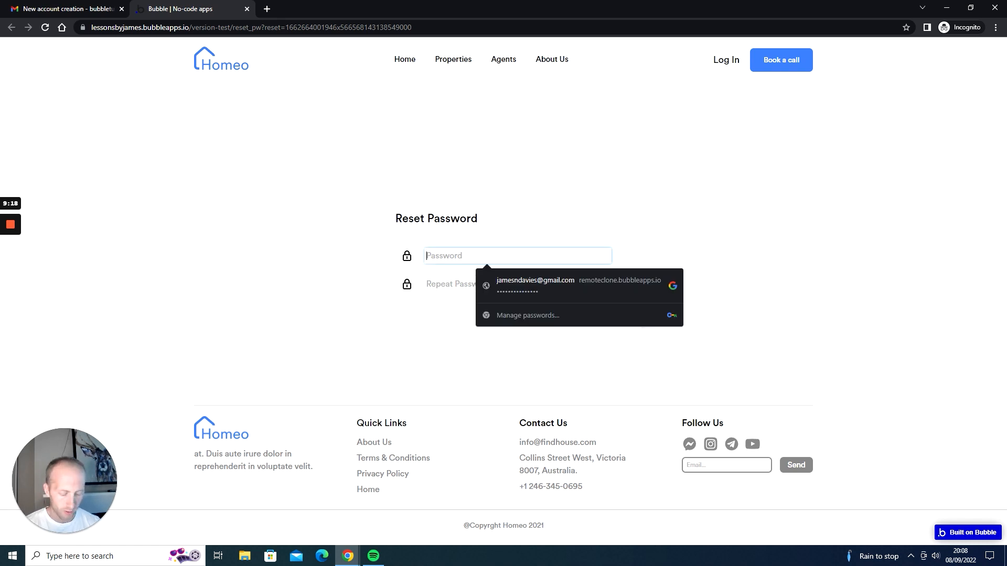
text(123456)
key(Tab)
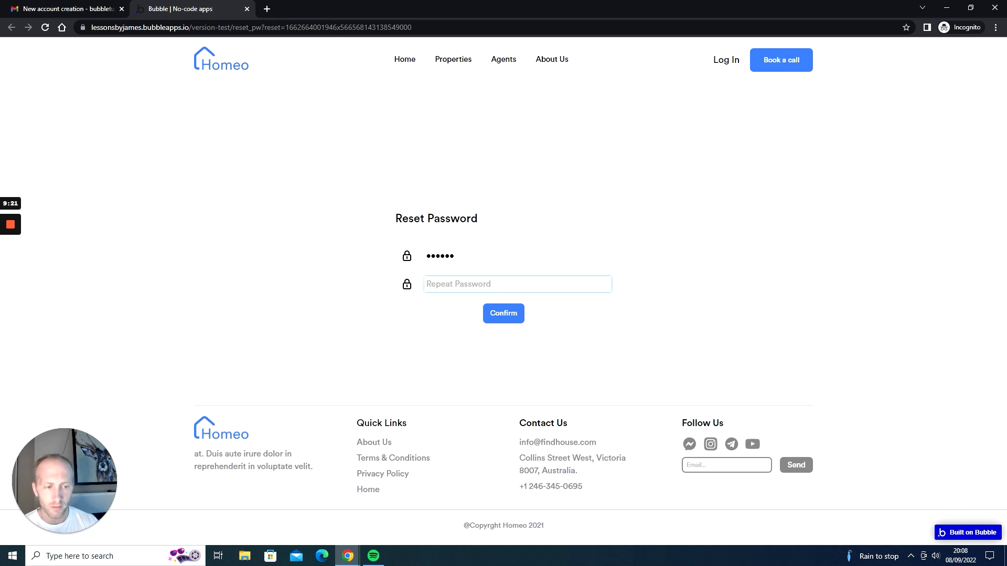
text(123456)
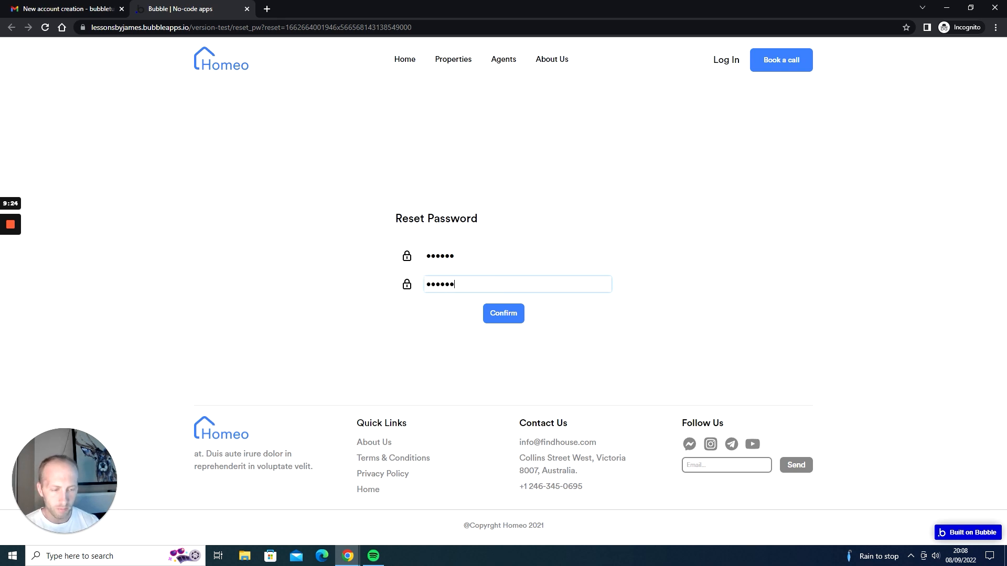
click(508, 312)
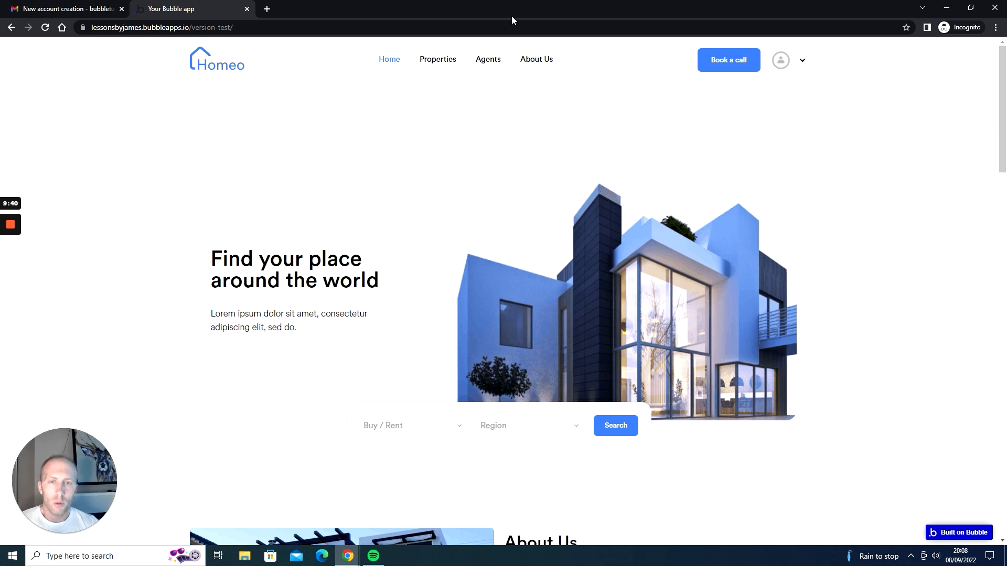
click(96, 9)
click(171, 7)
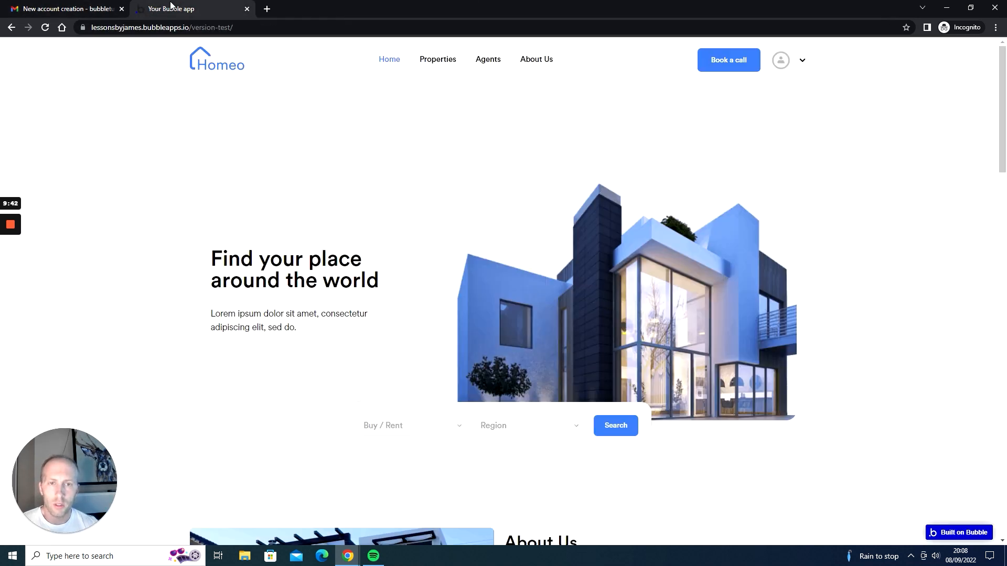